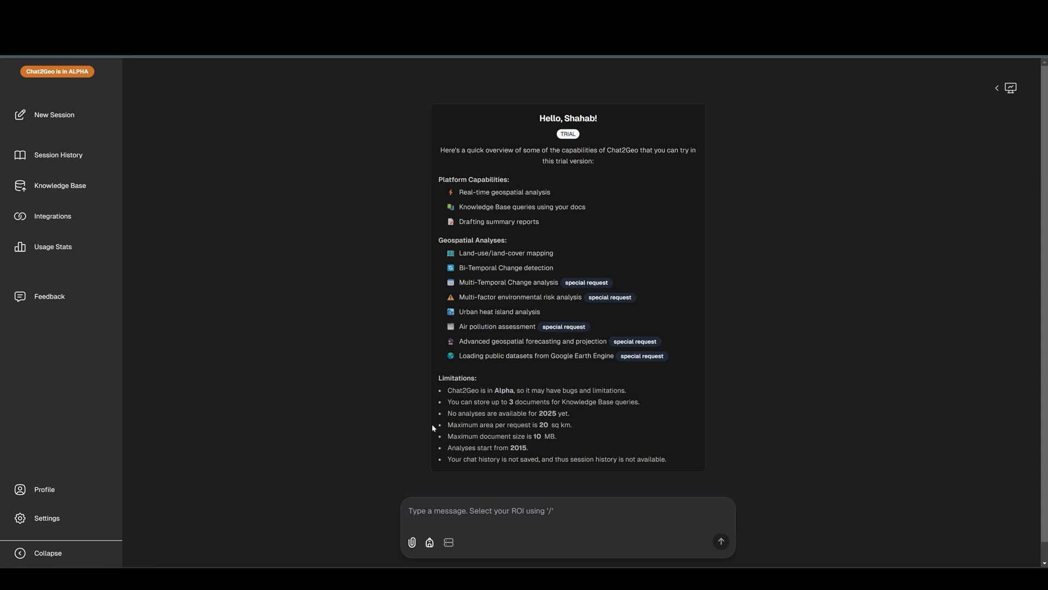
Check the trial account's usage statistics, then close the Usage Stats dialog.
click(61, 254)
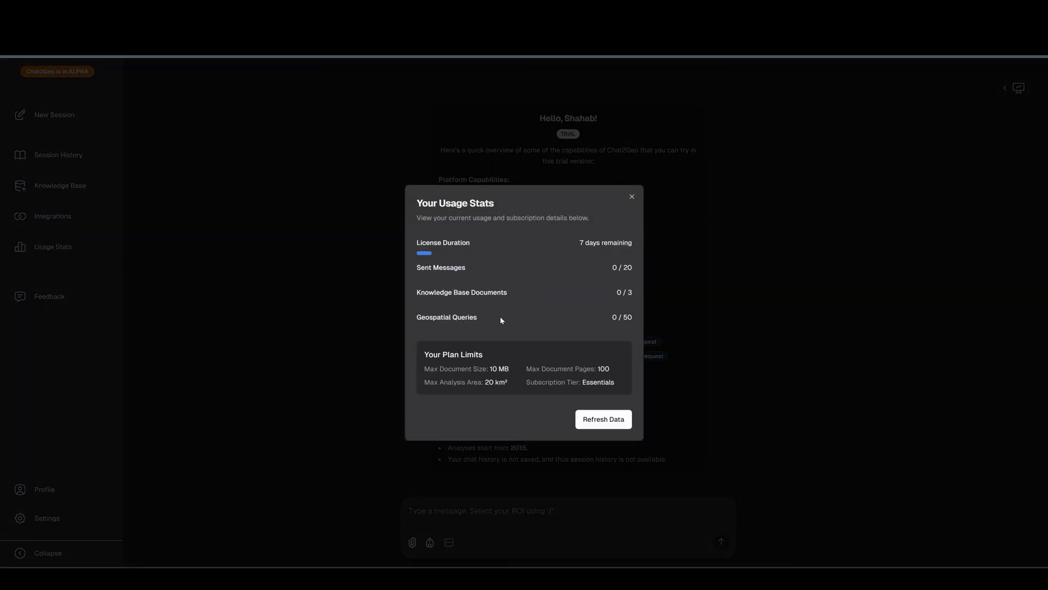
click(632, 198)
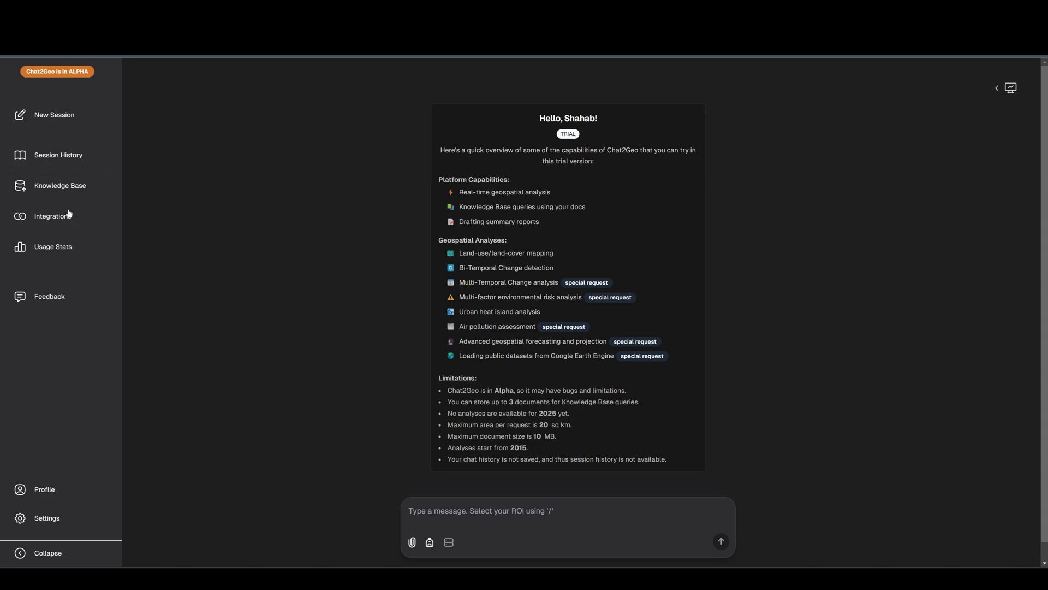
View the empty Session History, then open Knowledge Base and cancel the Add Document upload.
click(53, 157)
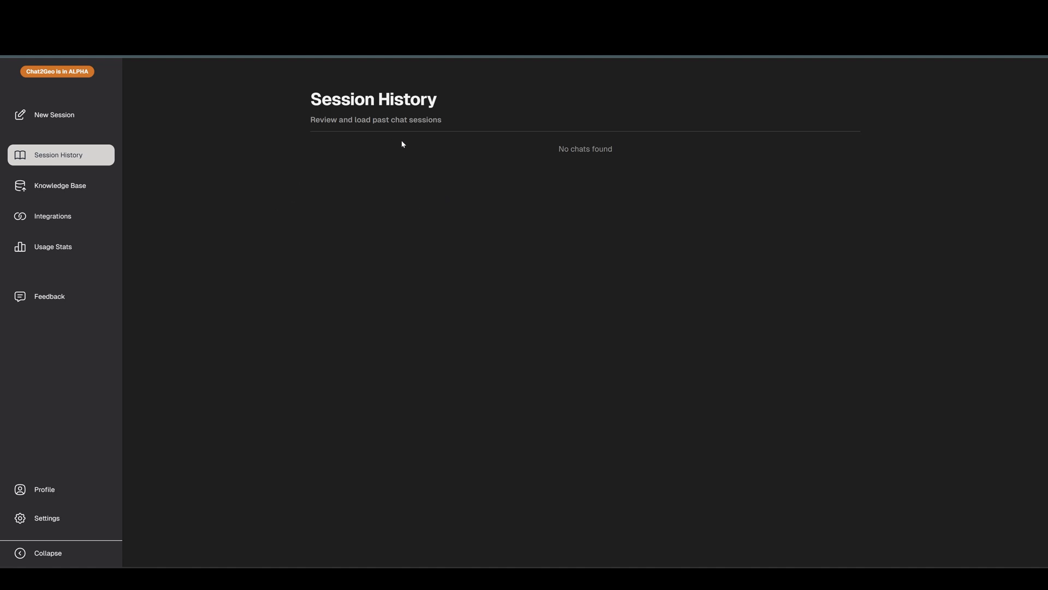
click(66, 191)
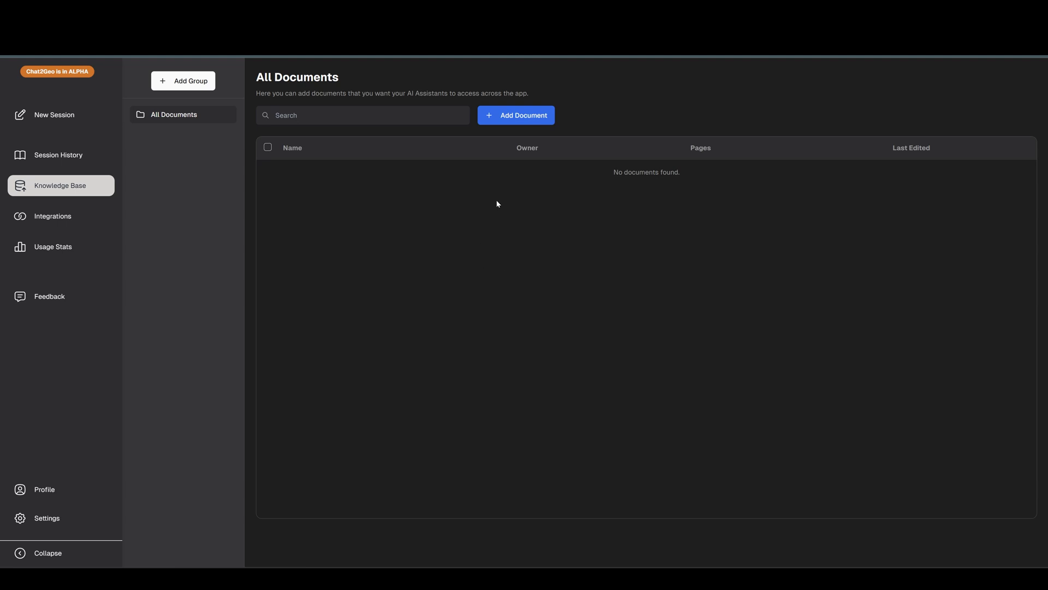
click(517, 117)
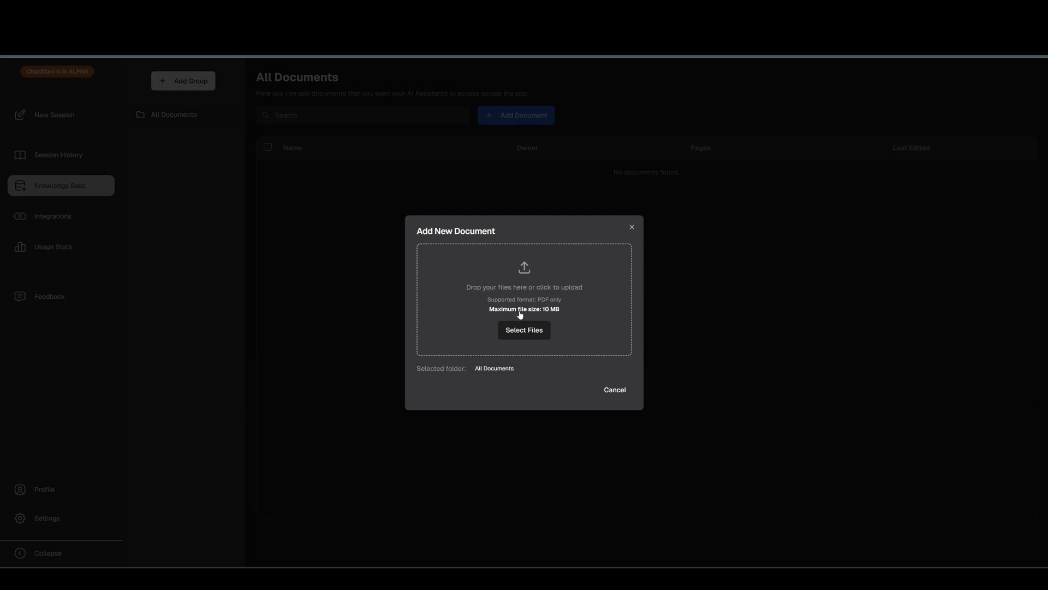
click(633, 230)
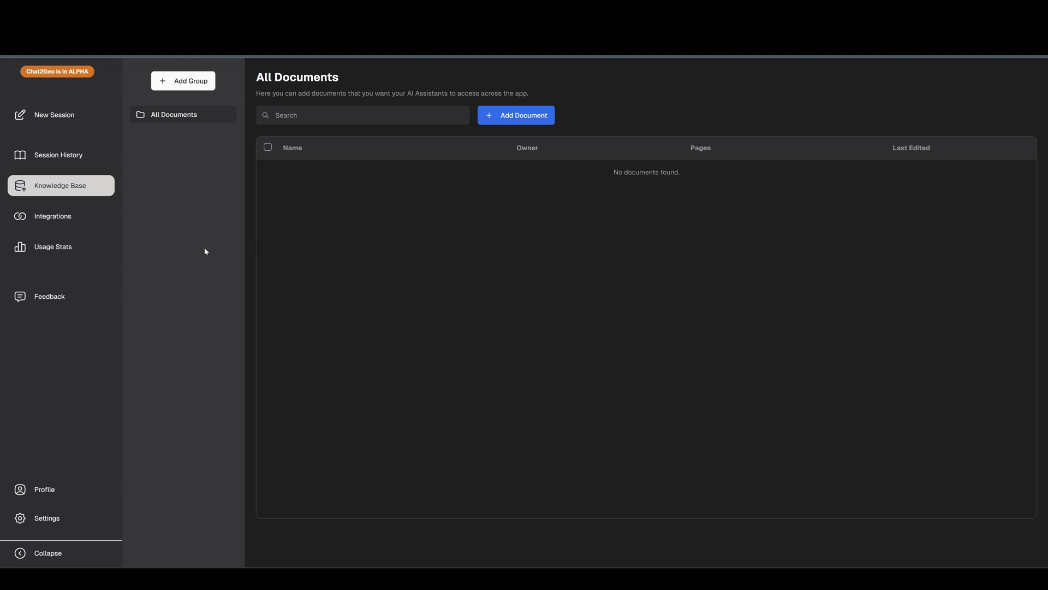
Open the Integrations page with its Esri Feature Server option, then check and close Usage Stats.
click(82, 222)
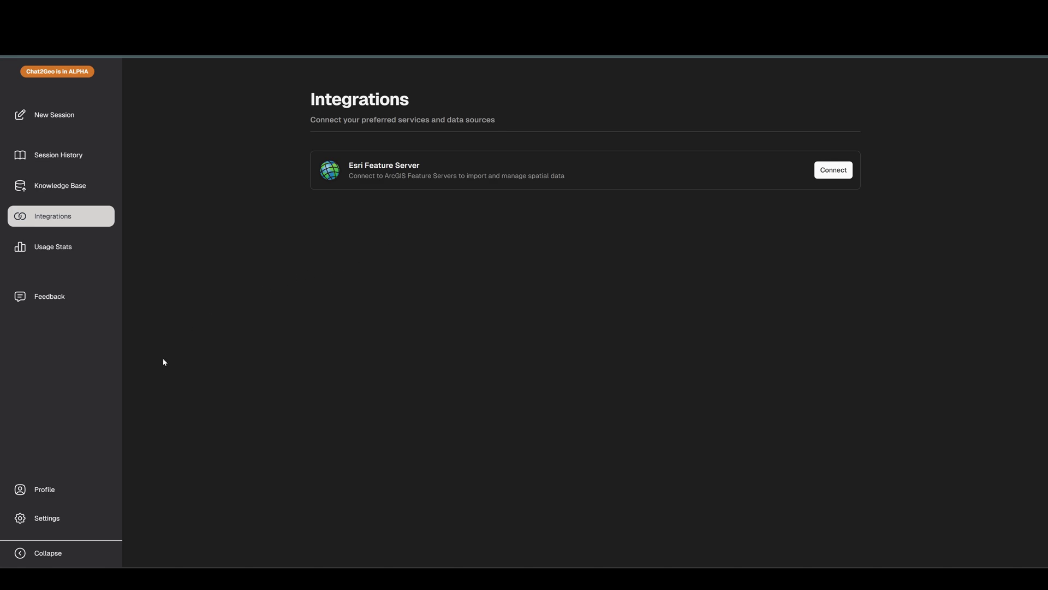
click(58, 253)
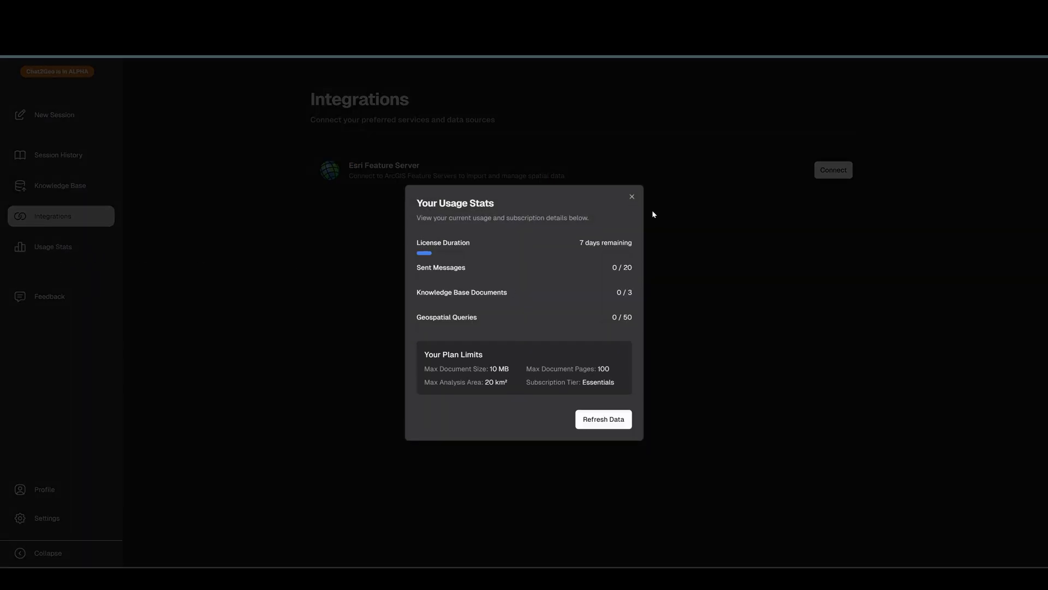
click(632, 197)
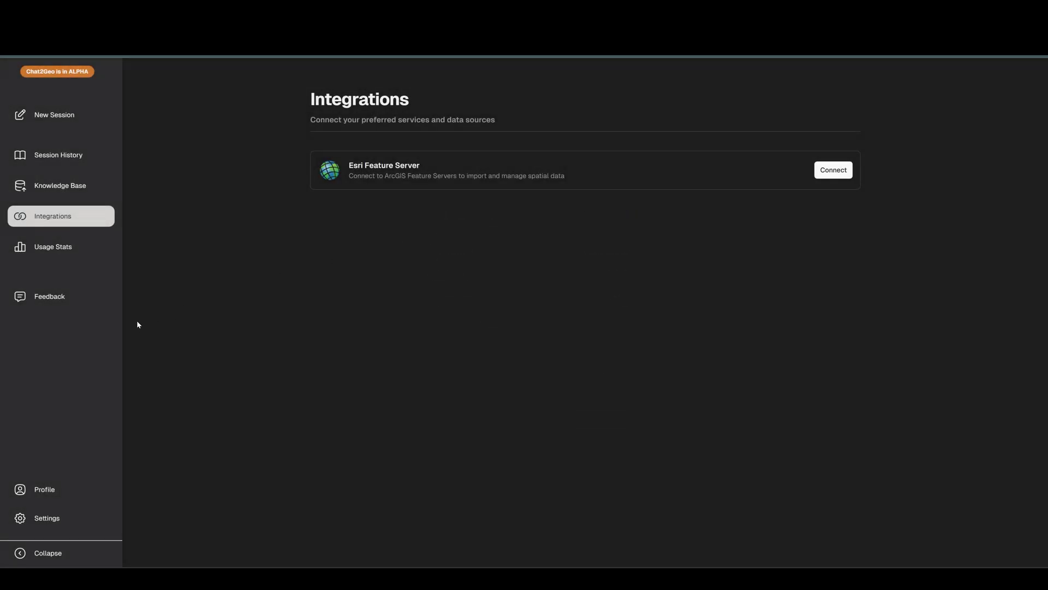
Open the Feedback form, move it further onto the page and enlarge it.
click(57, 303)
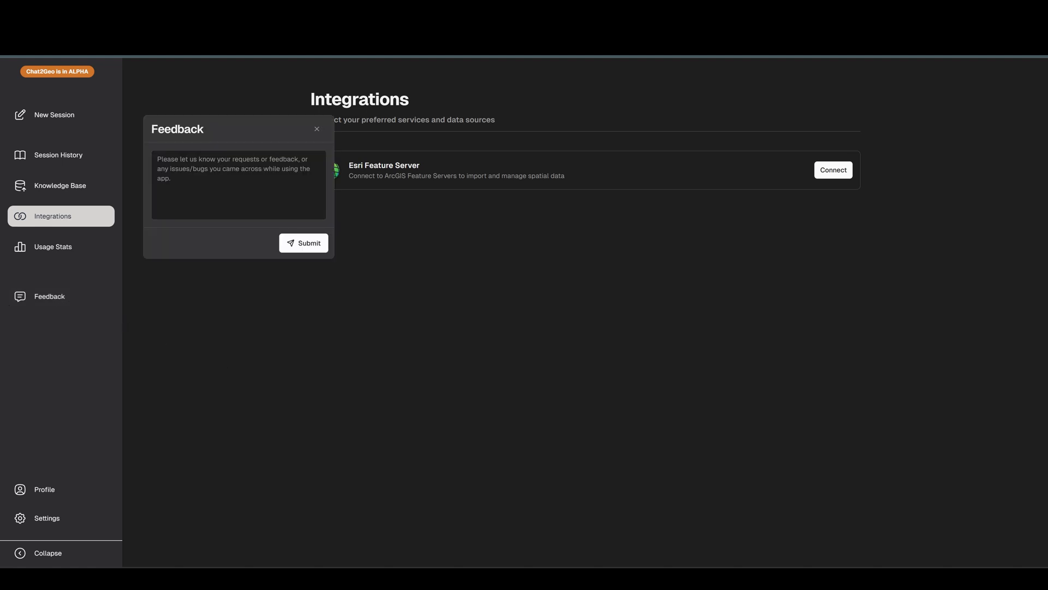
drag(250, 127, 280, 164)
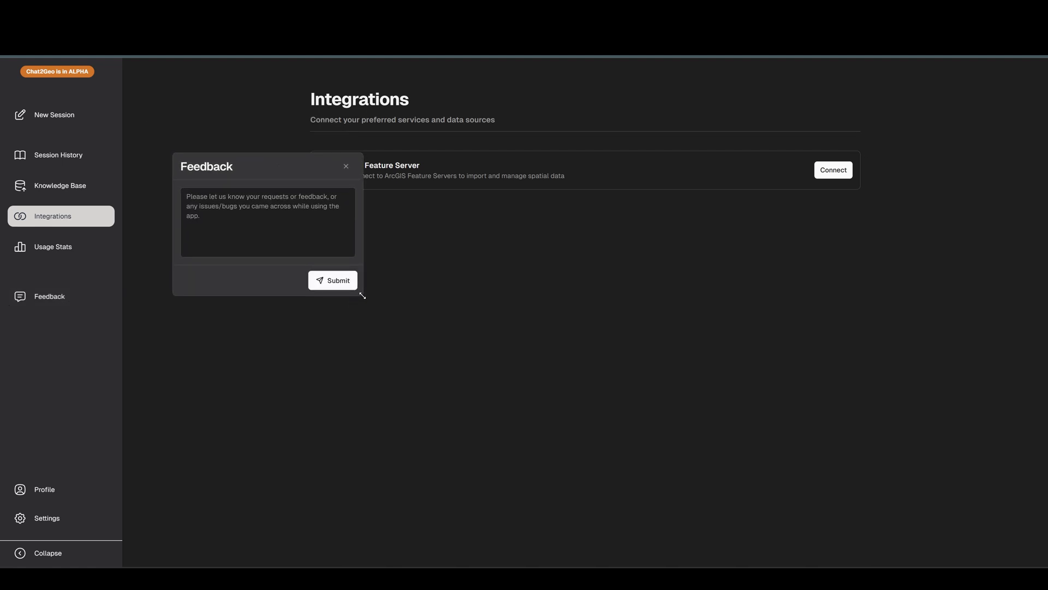
drag(362, 294, 404, 342)
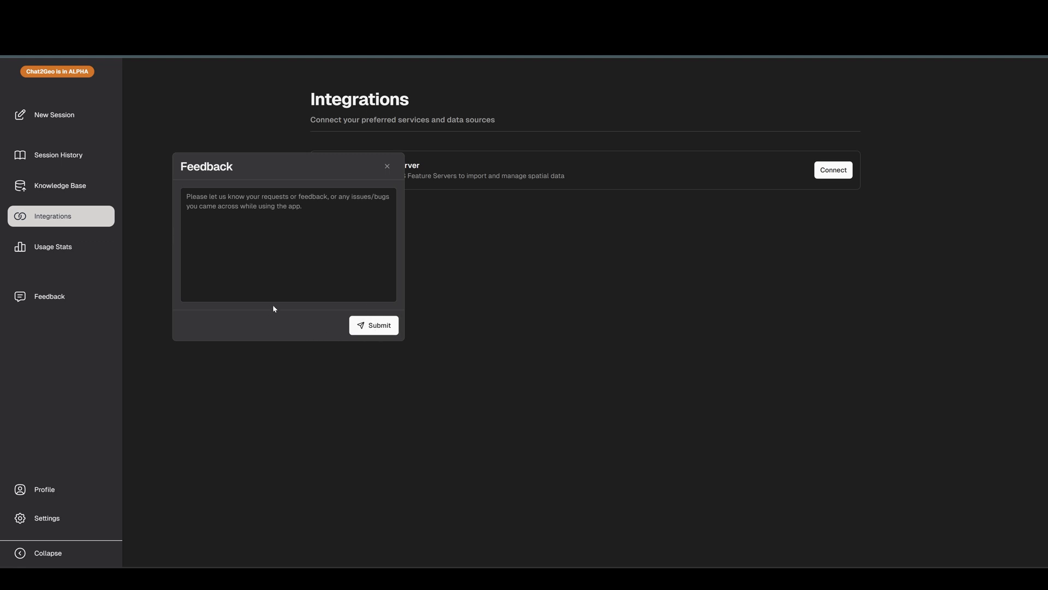
Close Feedback and try the Light theme in Settings before settling back on Dark.
click(387, 167)
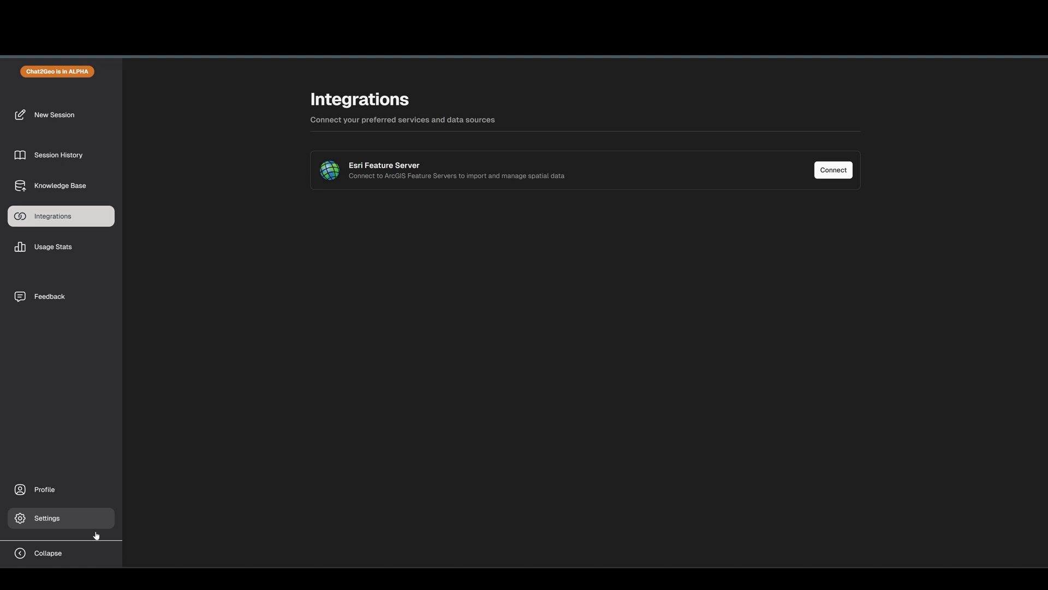
click(25, 518)
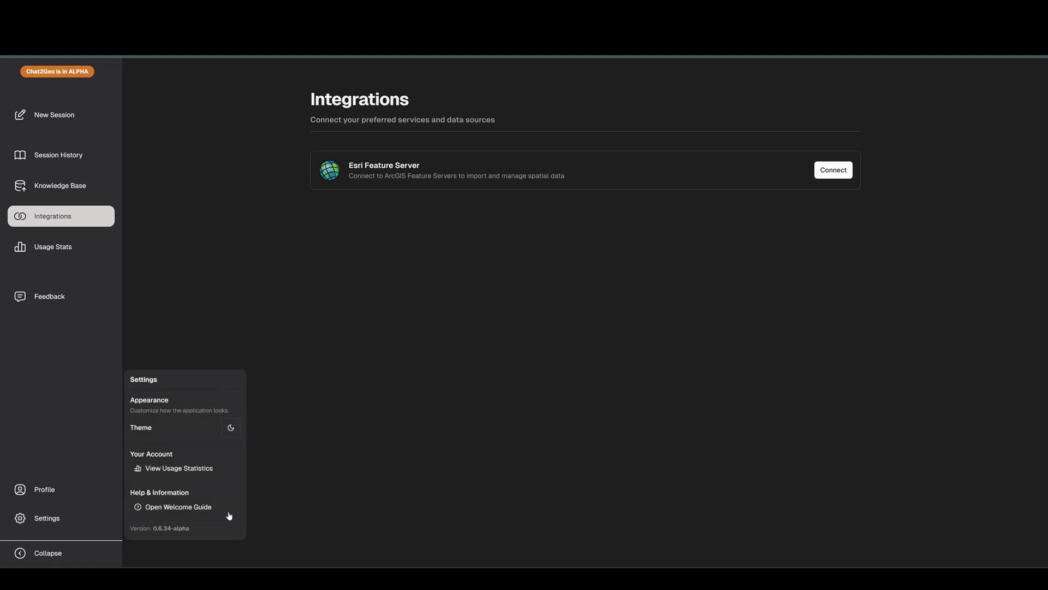
click(231, 430)
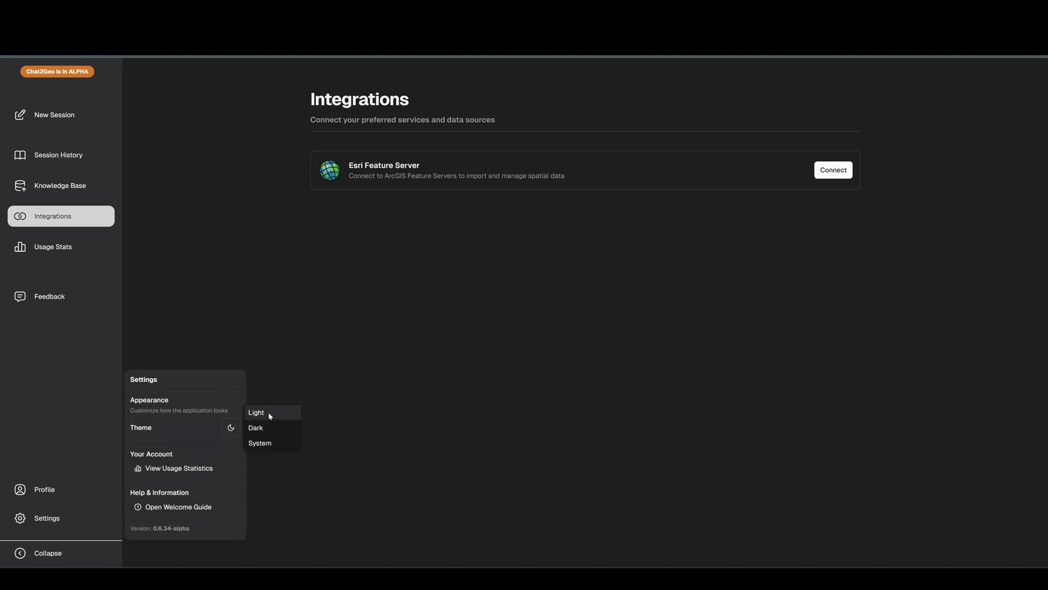
click(264, 427)
click(231, 430)
click(288, 408)
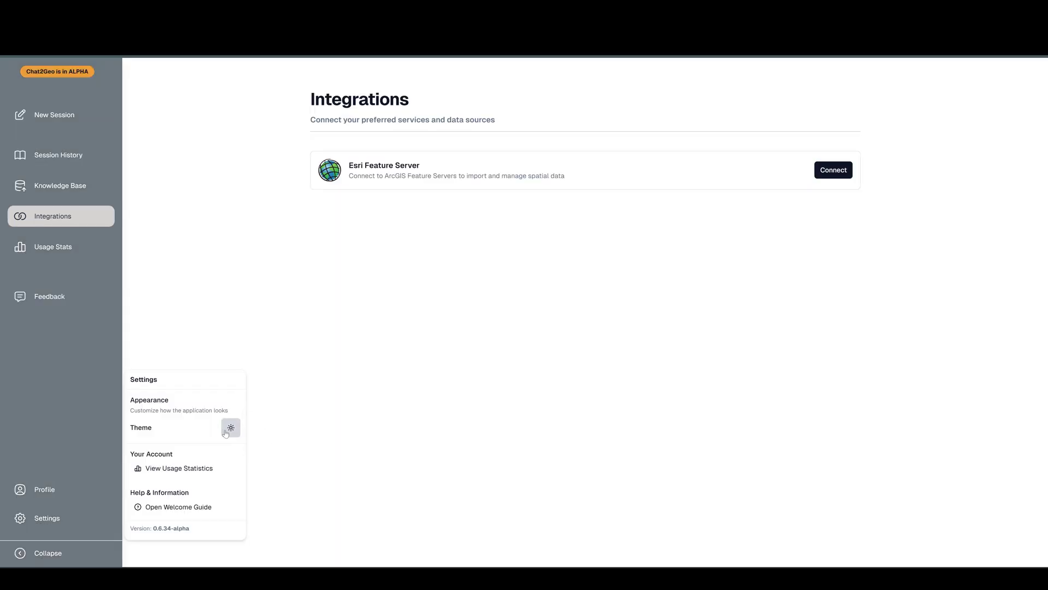
click(230, 427)
click(277, 425)
Start a new chat session with the sidebar collapsed to icons only.
click(279, 380)
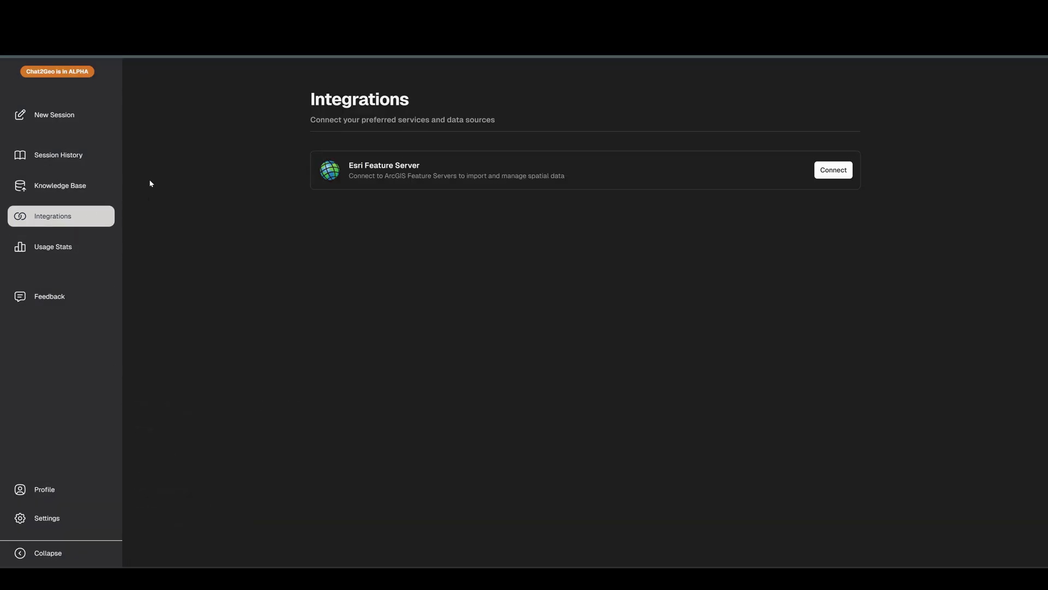
click(64, 114)
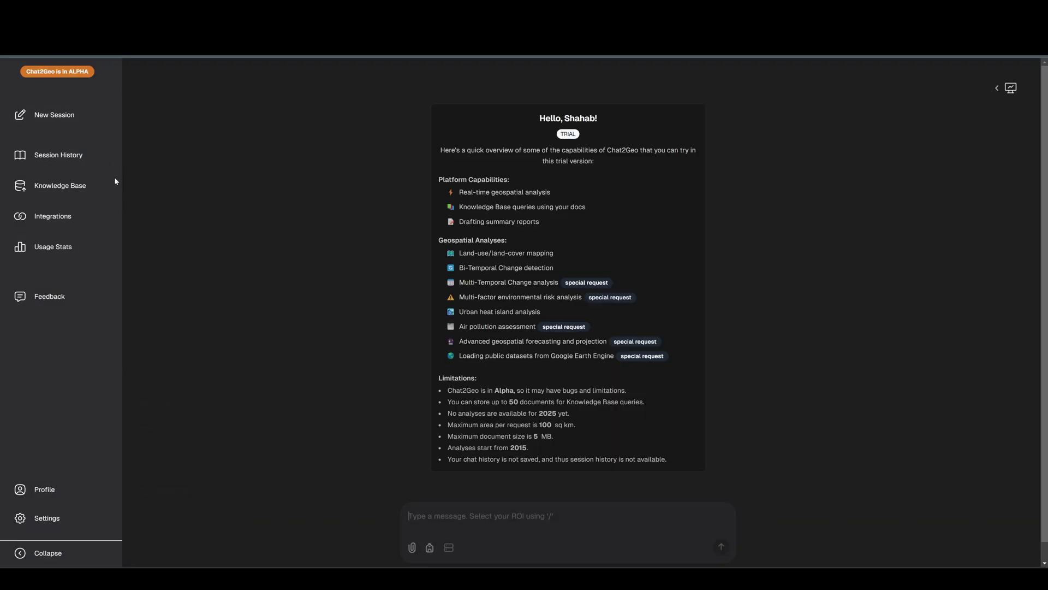
click(83, 555)
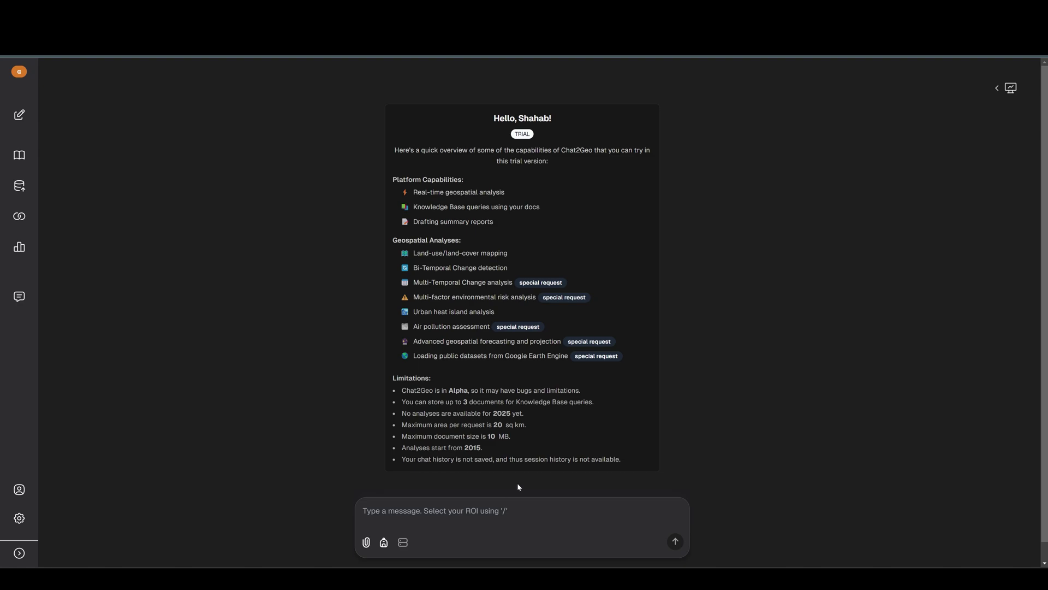
Pick 'Select ROI on map' from the Toolbox and turn on ROI drawing in the Insights Viewer.
click(385, 545)
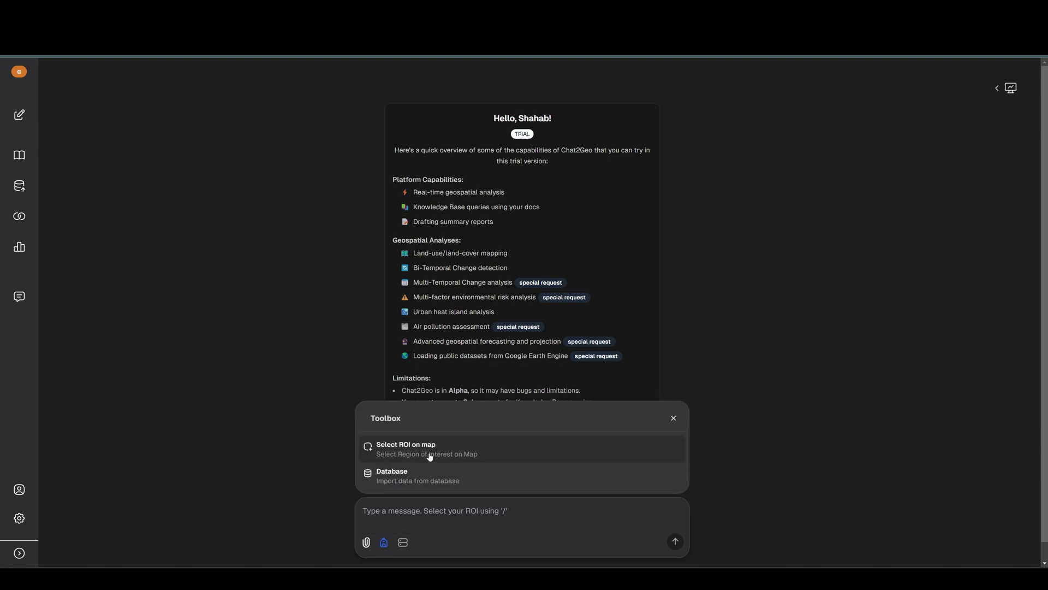
click(429, 452)
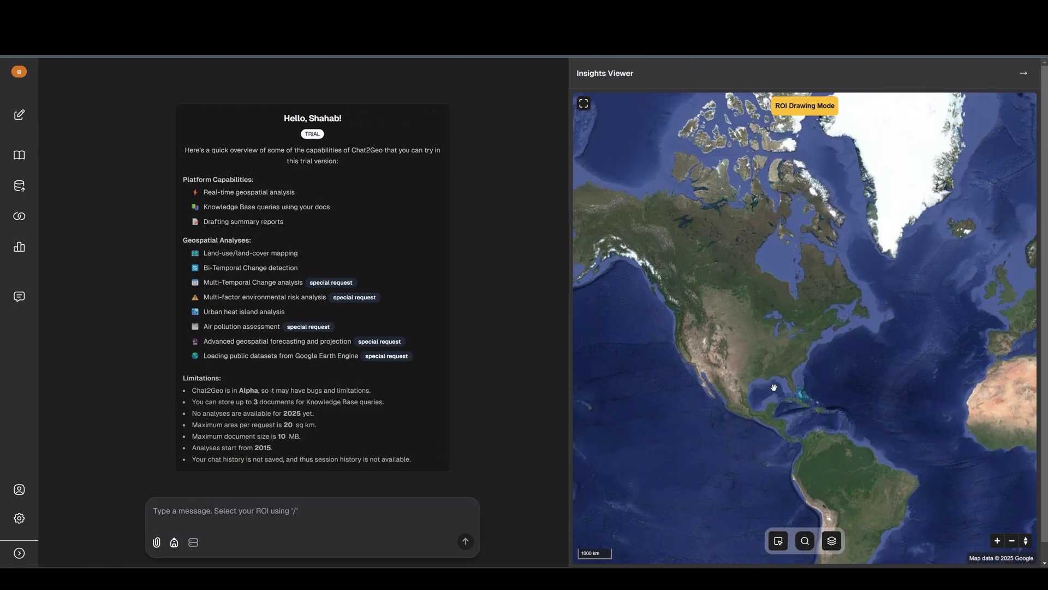
click(778, 540)
click(174, 543)
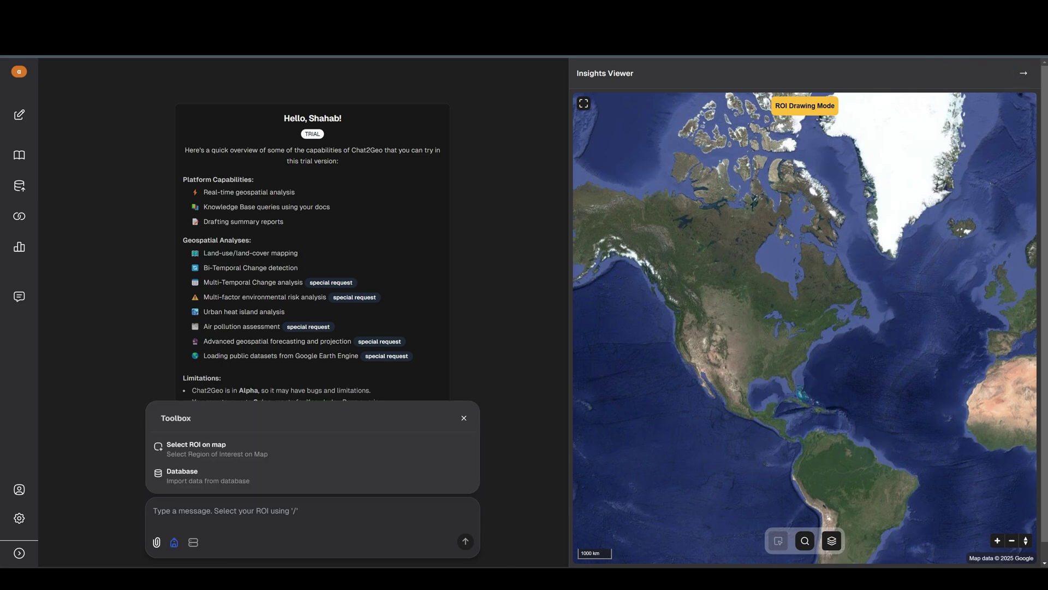
click(229, 451)
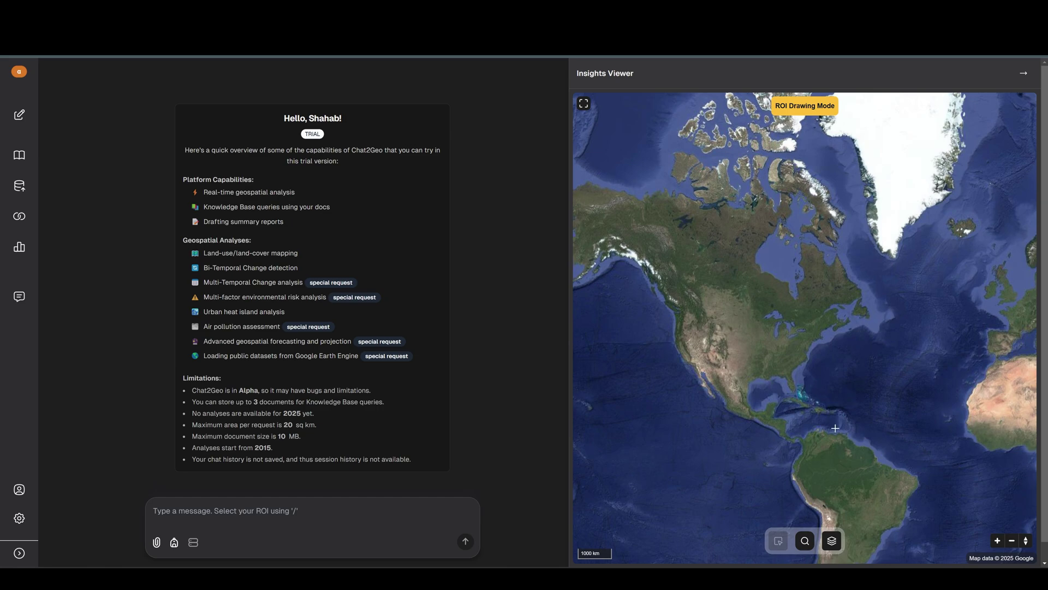
click(778, 546)
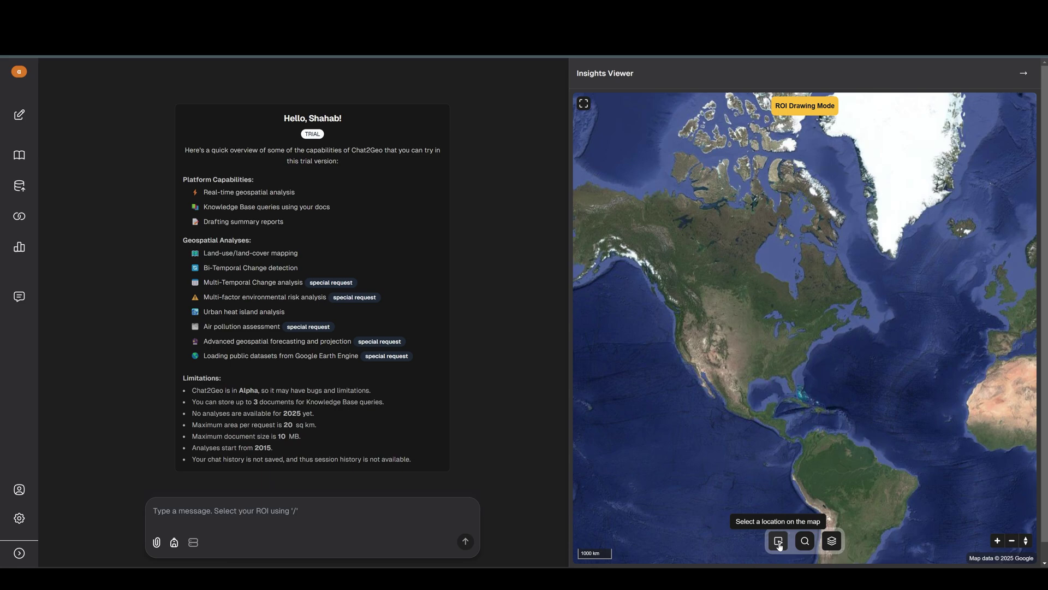
Zoom into the satellite map and place four outline corners around the fields and road.
scroll(786, 363, up, 5)
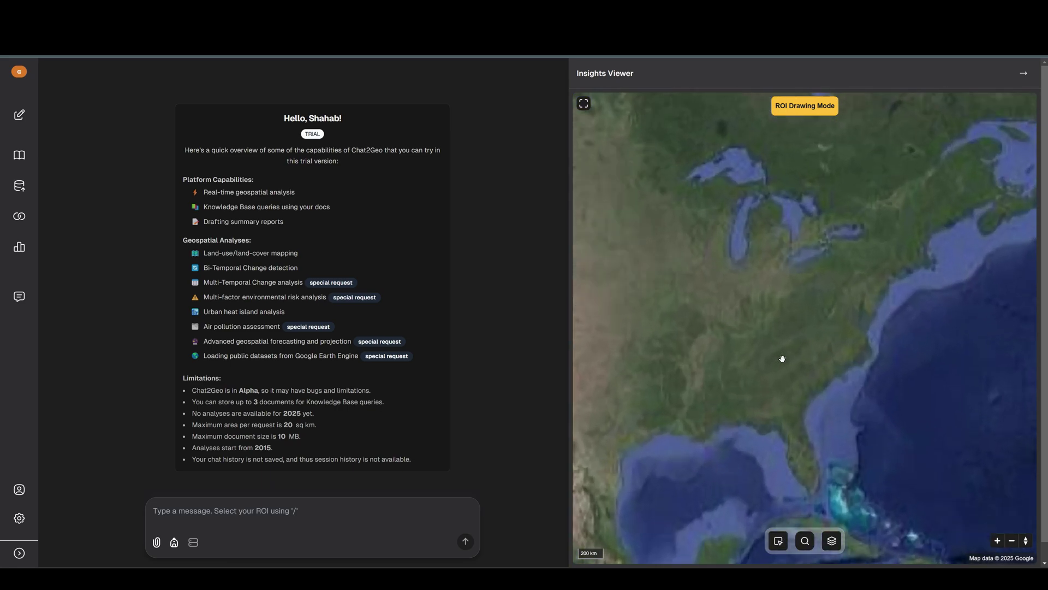
scroll(782, 359, up, 6)
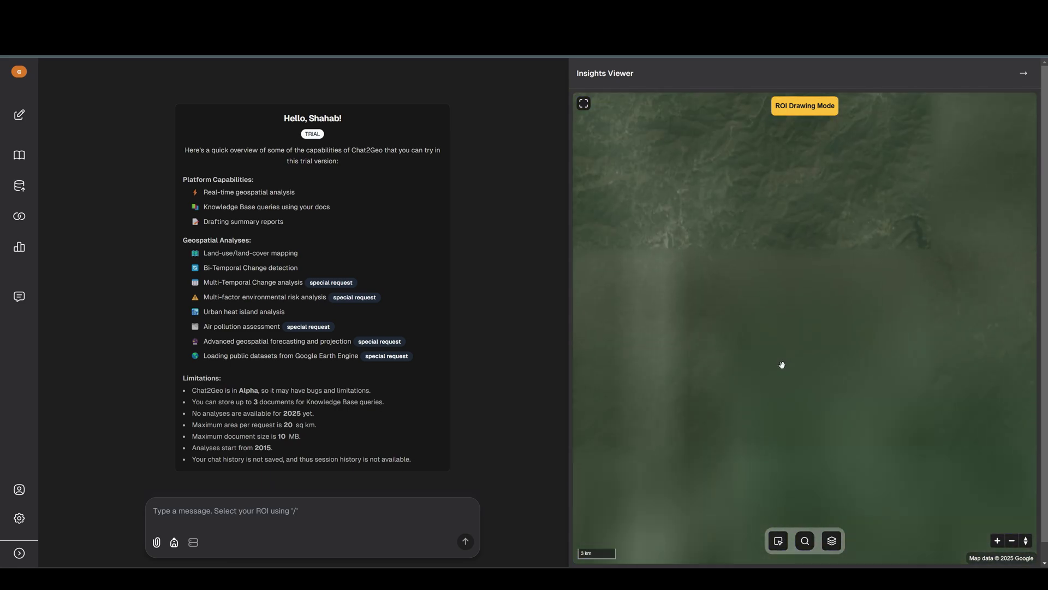
click(778, 540)
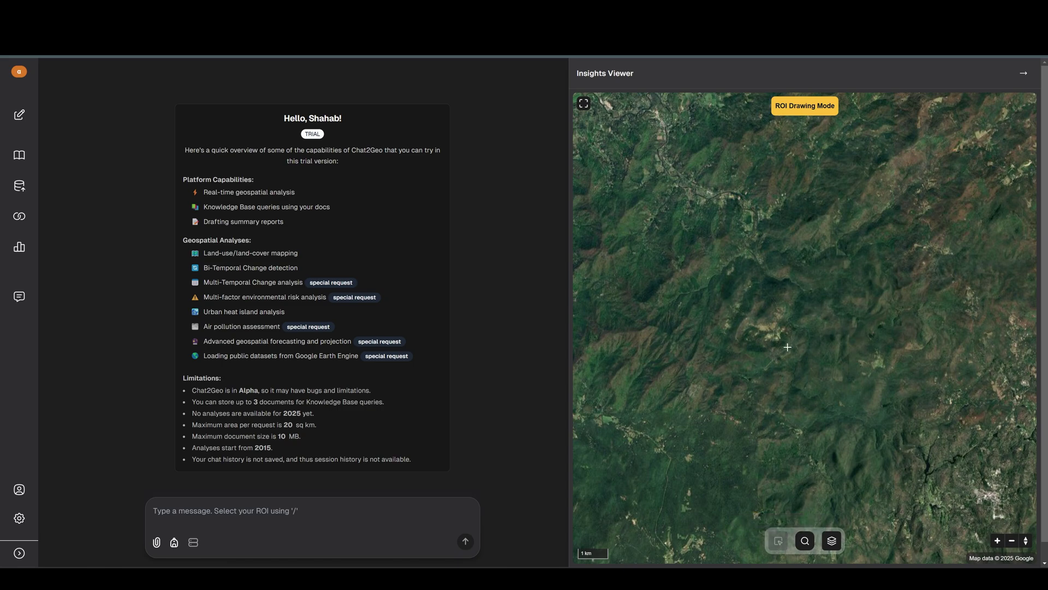
scroll(781, 321, up, 1)
scroll(782, 322, up, 5)
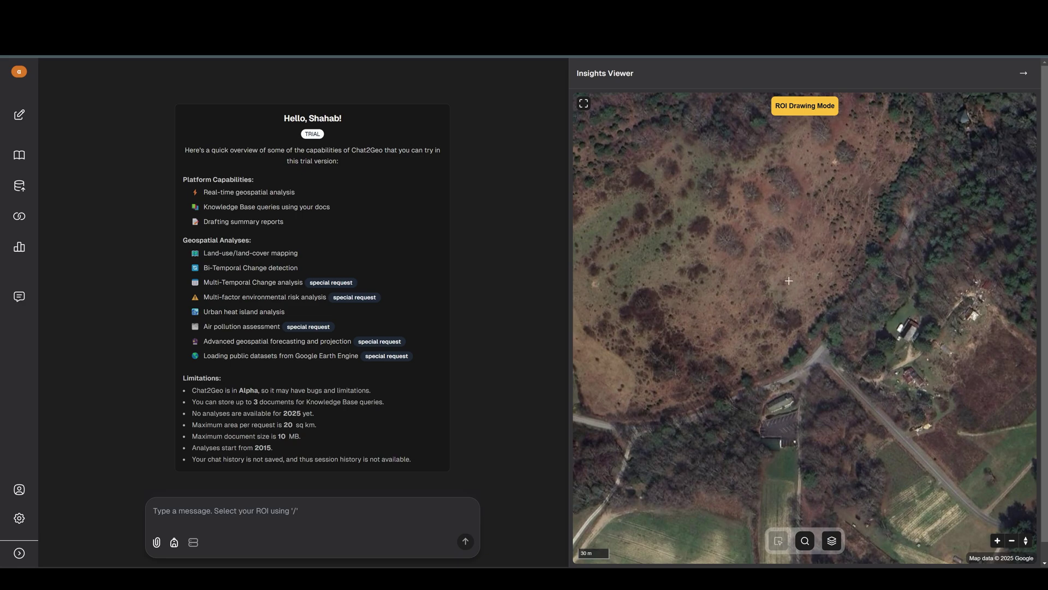
click(854, 194)
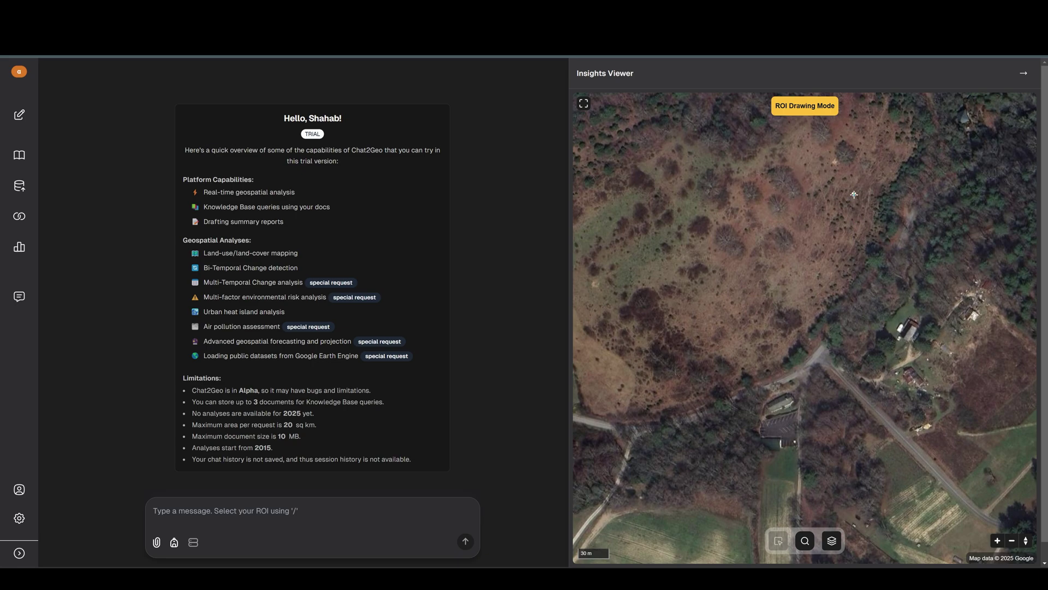
click(657, 194)
scroll(671, 429, down, 1)
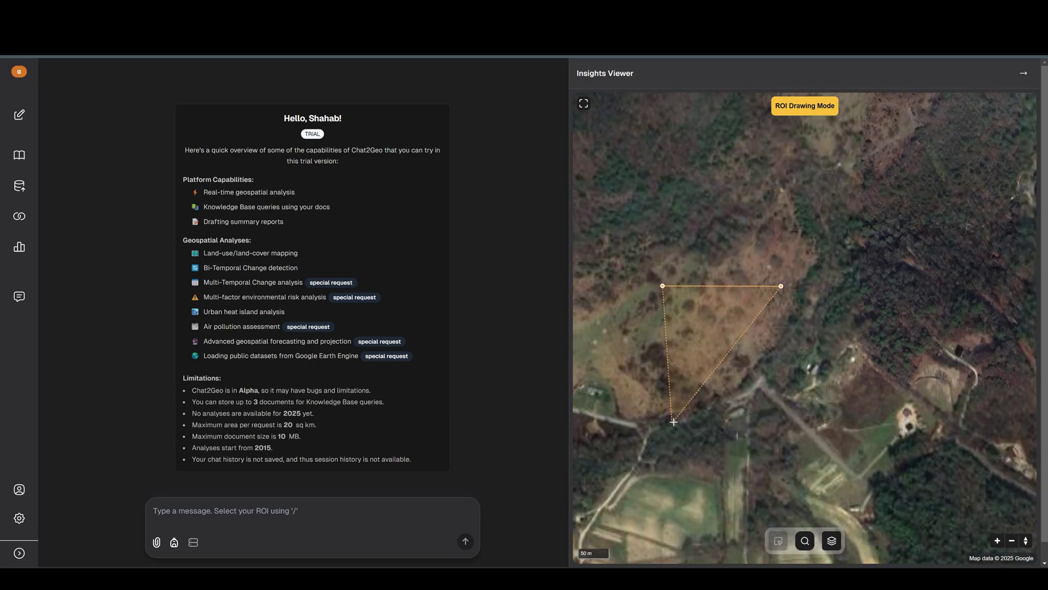
click(681, 506)
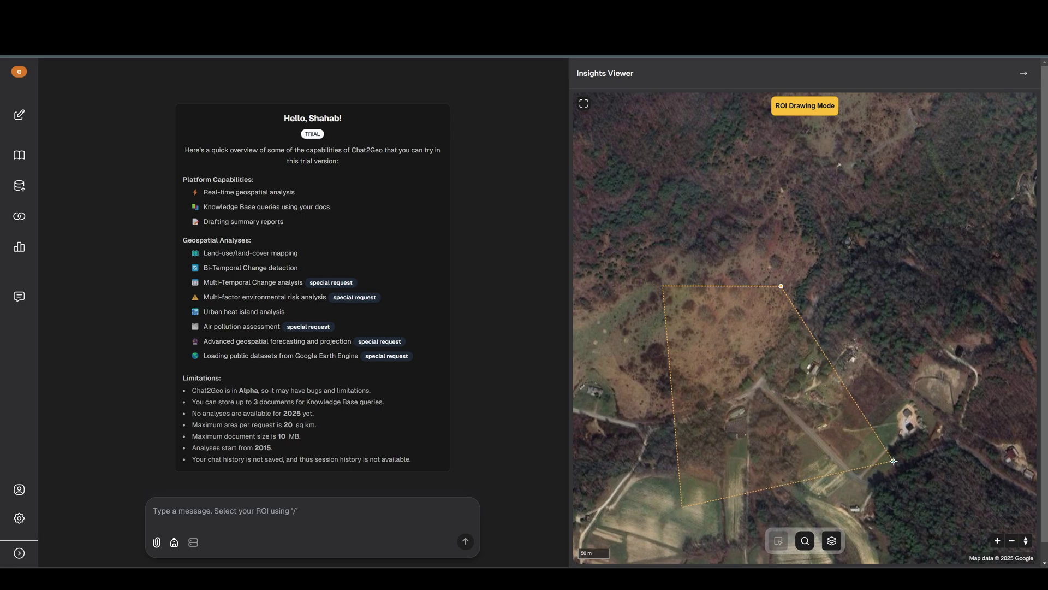
click(893, 460)
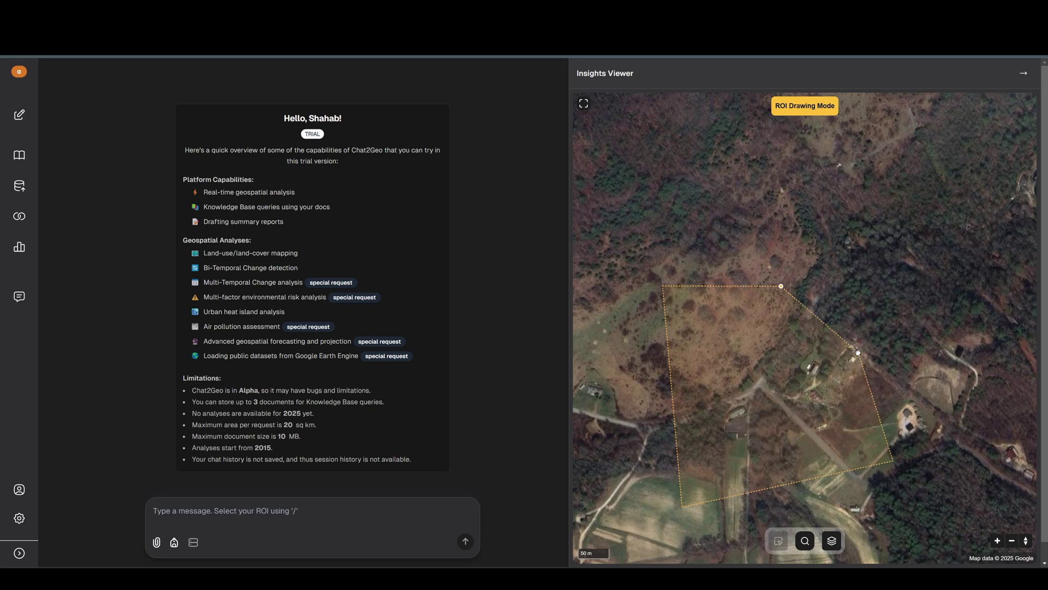
Close the first small region outline and reposition the map view.
double_click(858, 353)
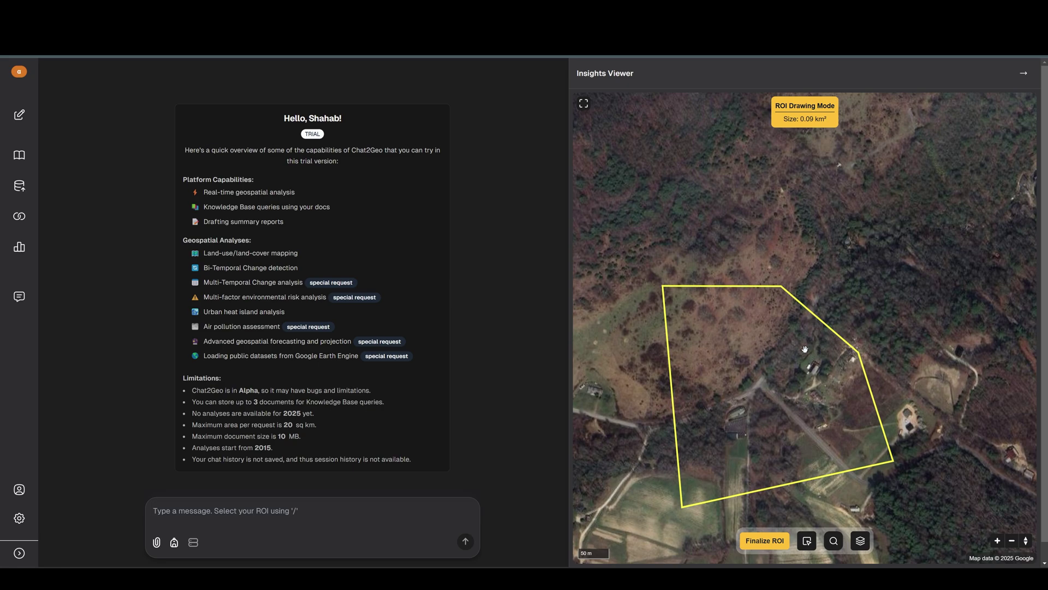
drag(779, 124, 828, 120)
scroll(759, 362, down, 5)
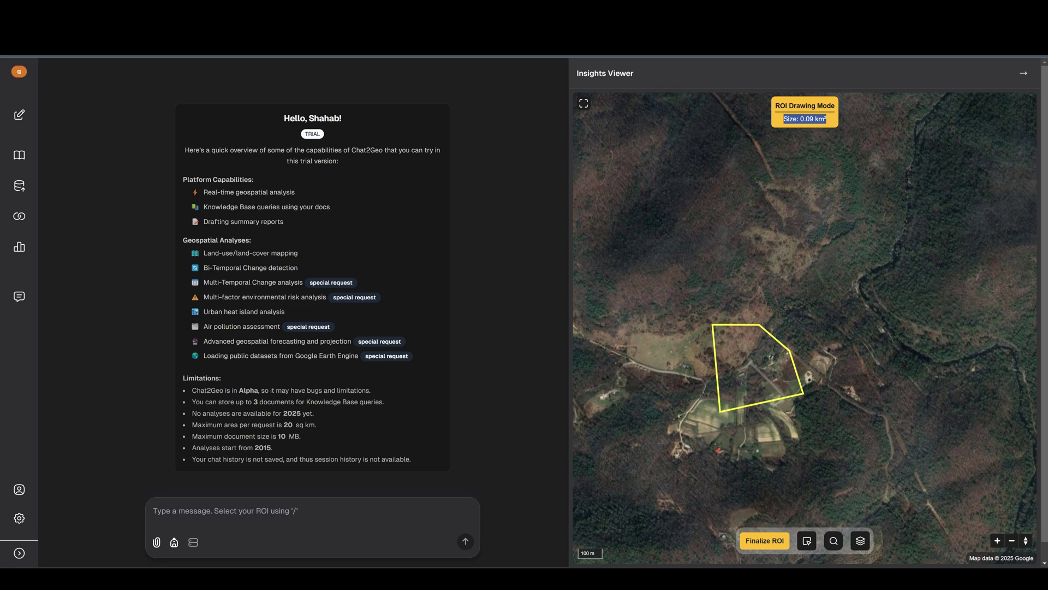
scroll(695, 228, down, 2)
scroll(737, 375, up, 1)
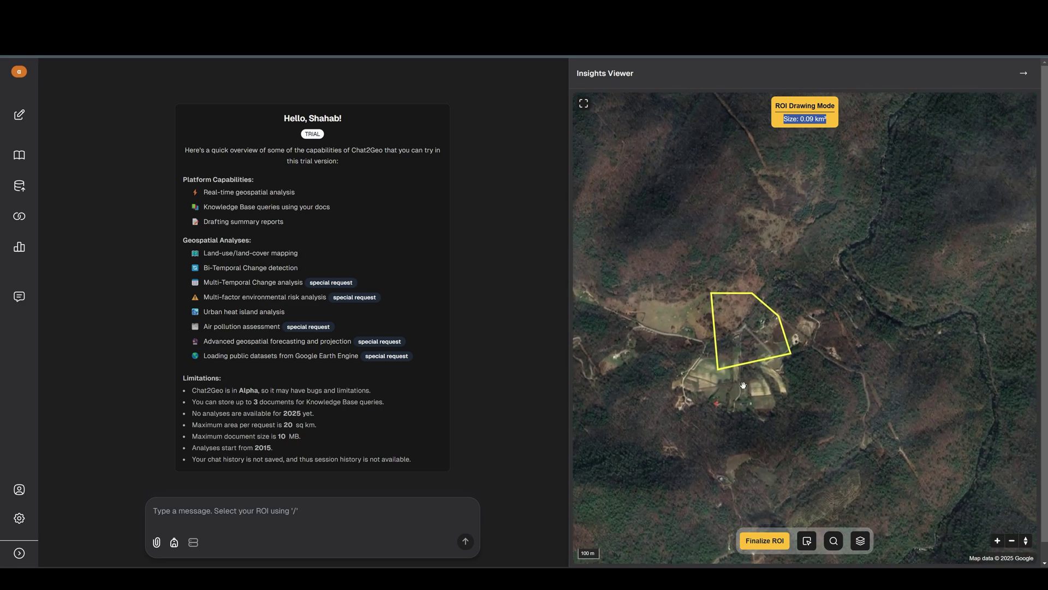
Draw a new four-sided 0.29 km² region around the fields, finalize it and name it test_area.
click(807, 548)
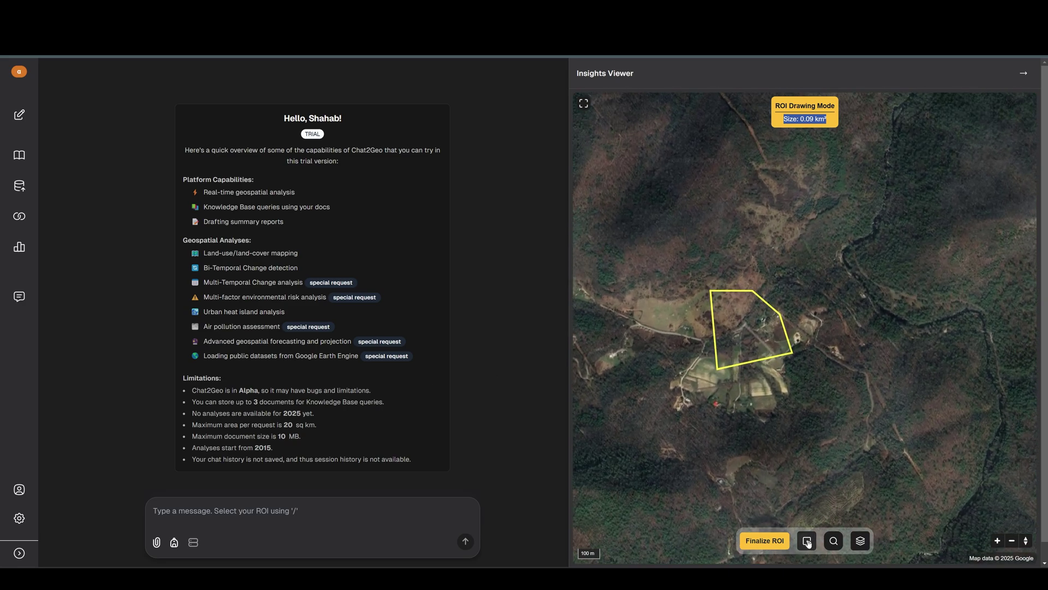
click(830, 398)
click(709, 403)
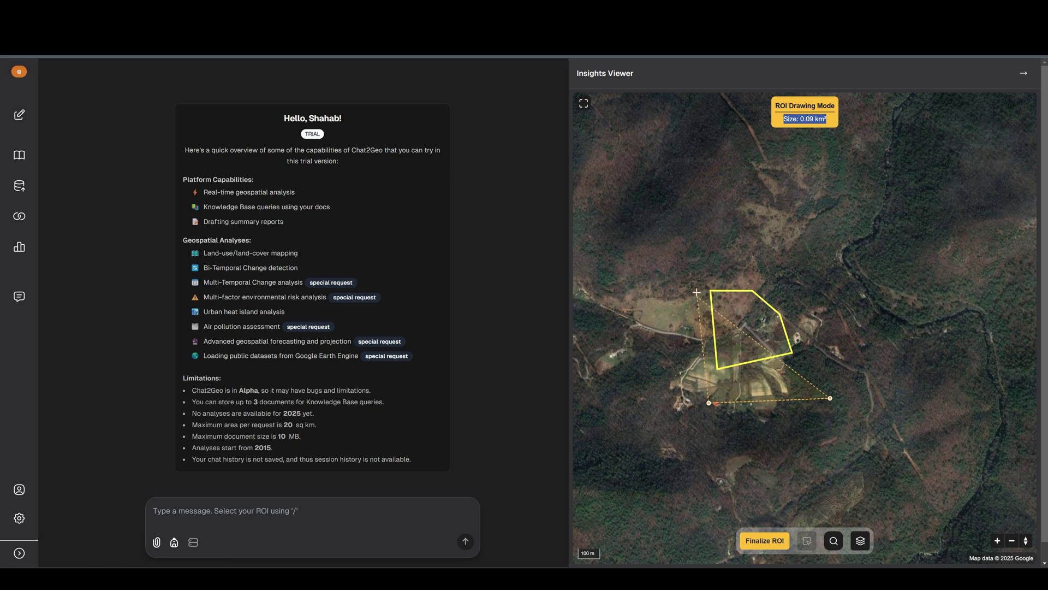
click(695, 283)
double_click(810, 270)
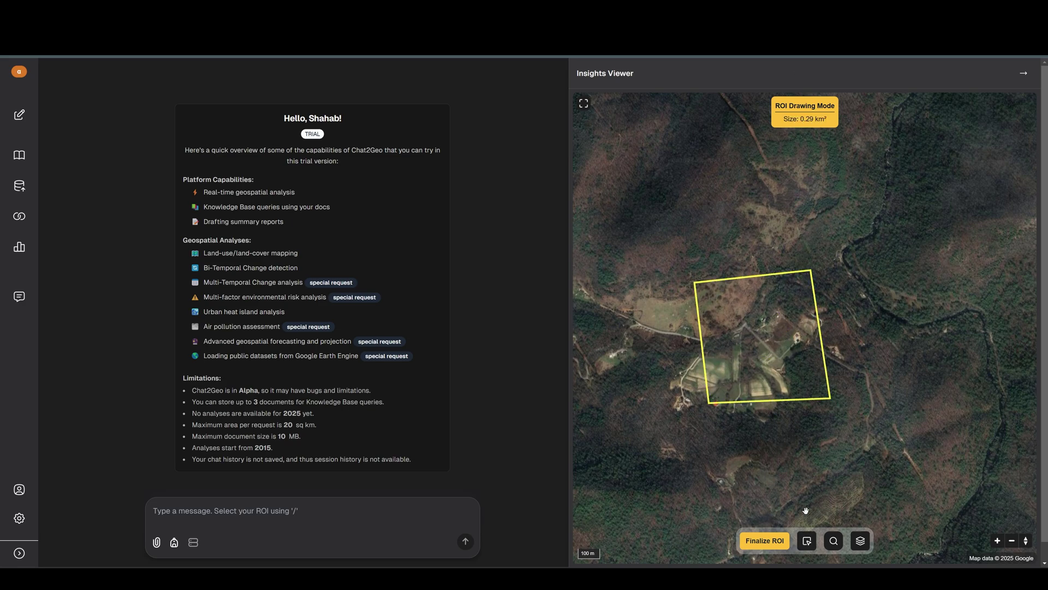
click(765, 541)
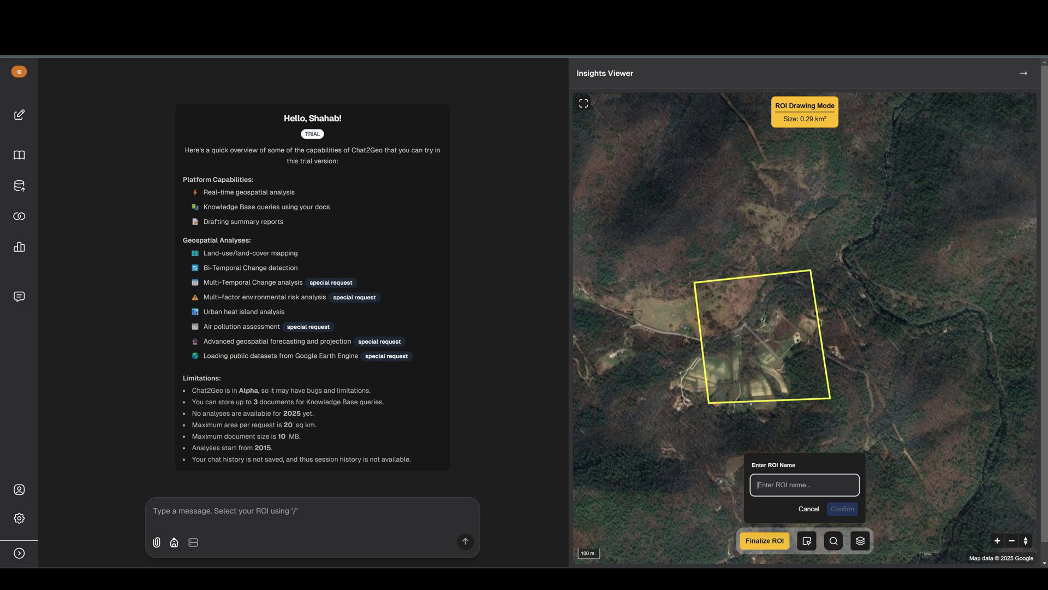
text(test_a)
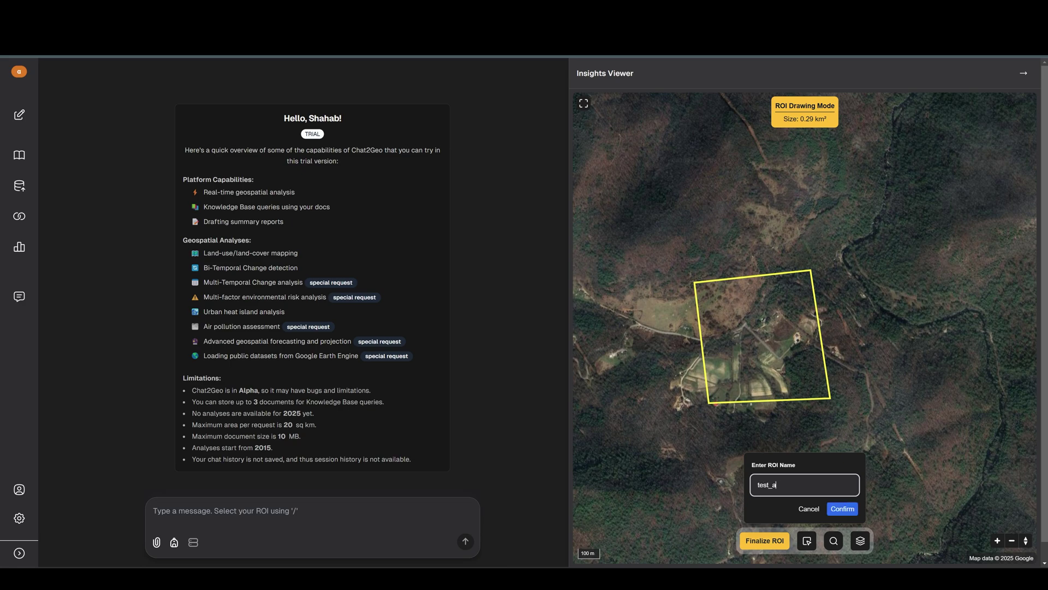
text(rea)
key(Return)
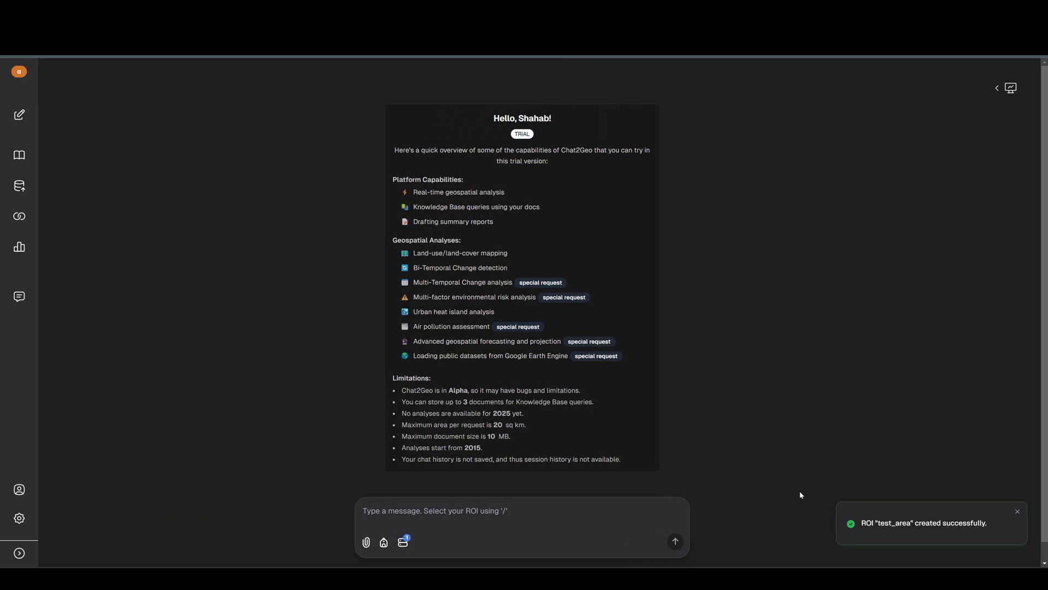
Check Session Assets, then send 'need the land cover map for the summer of 2022 in' with test_area.
click(404, 543)
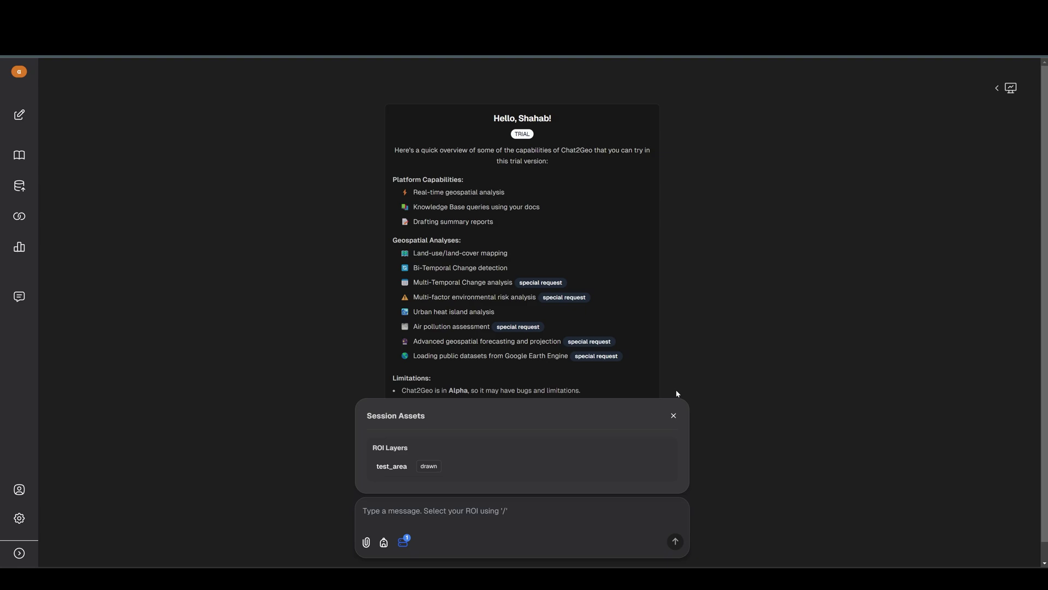
click(674, 416)
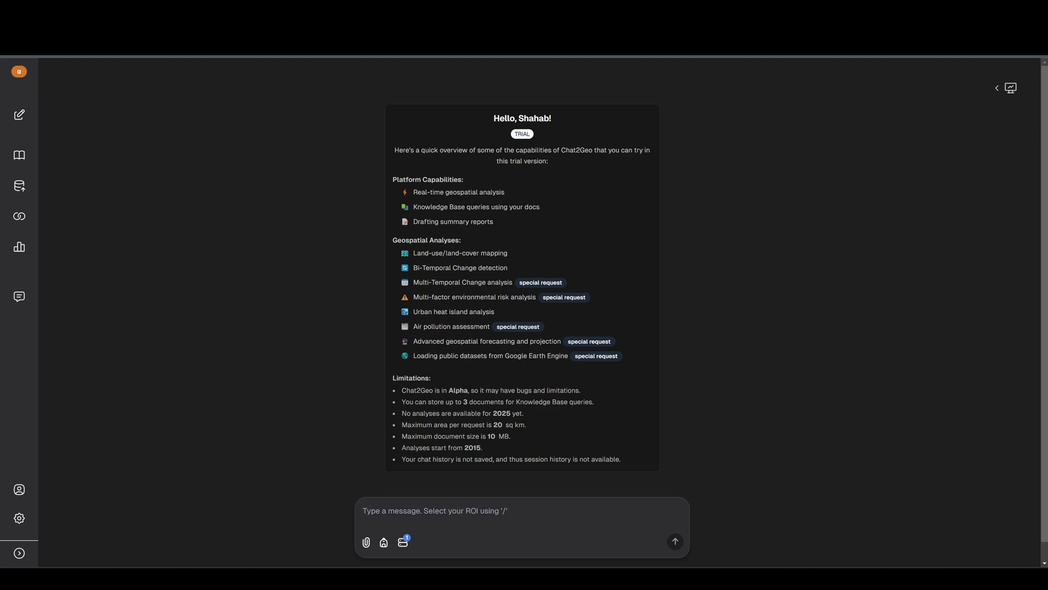
text(need the)
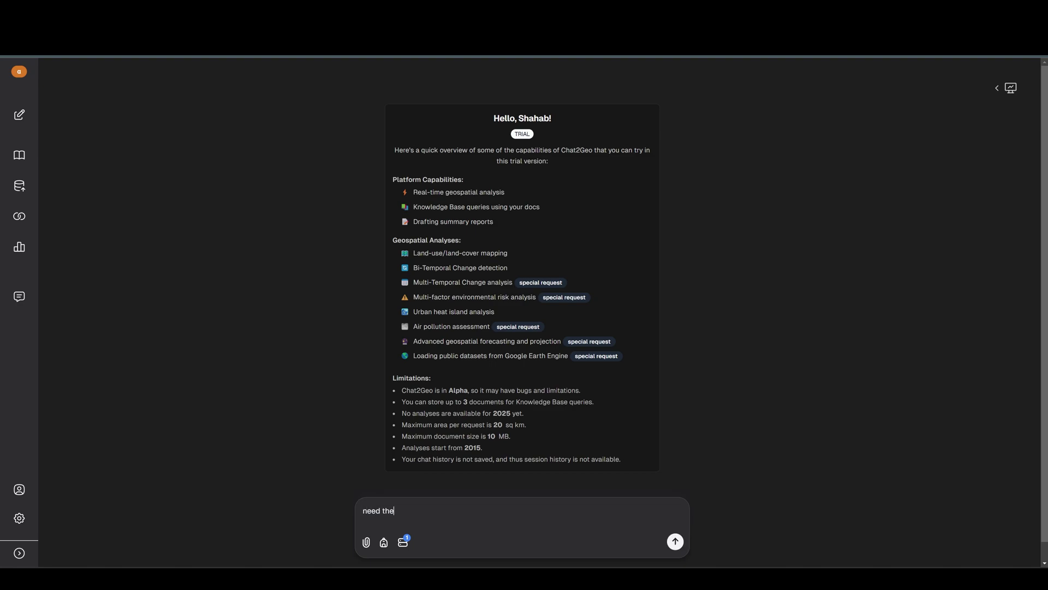
text( land cover map for the summer of 2022 in)
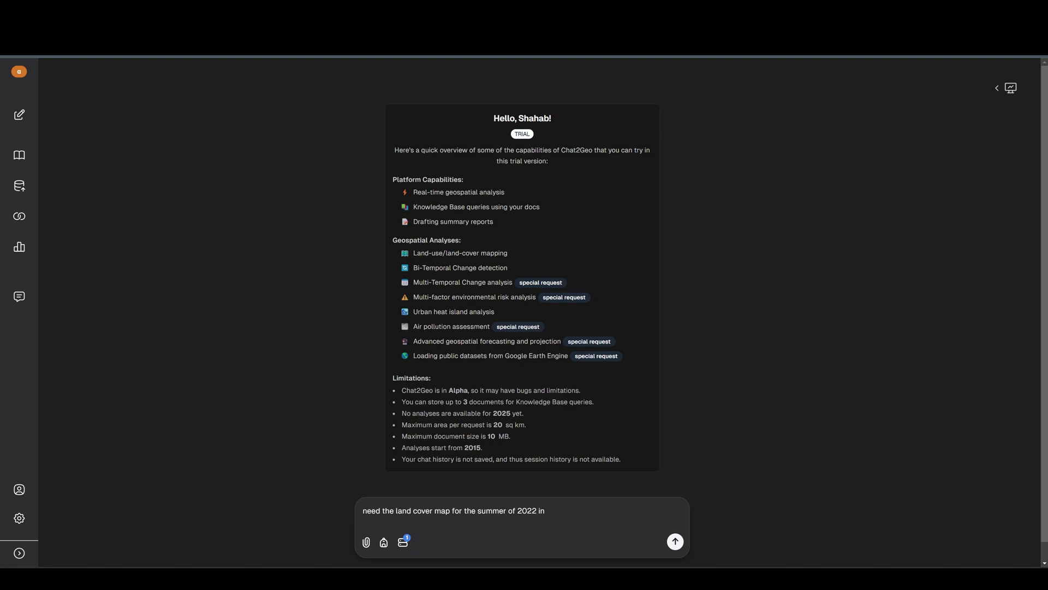
text(/)
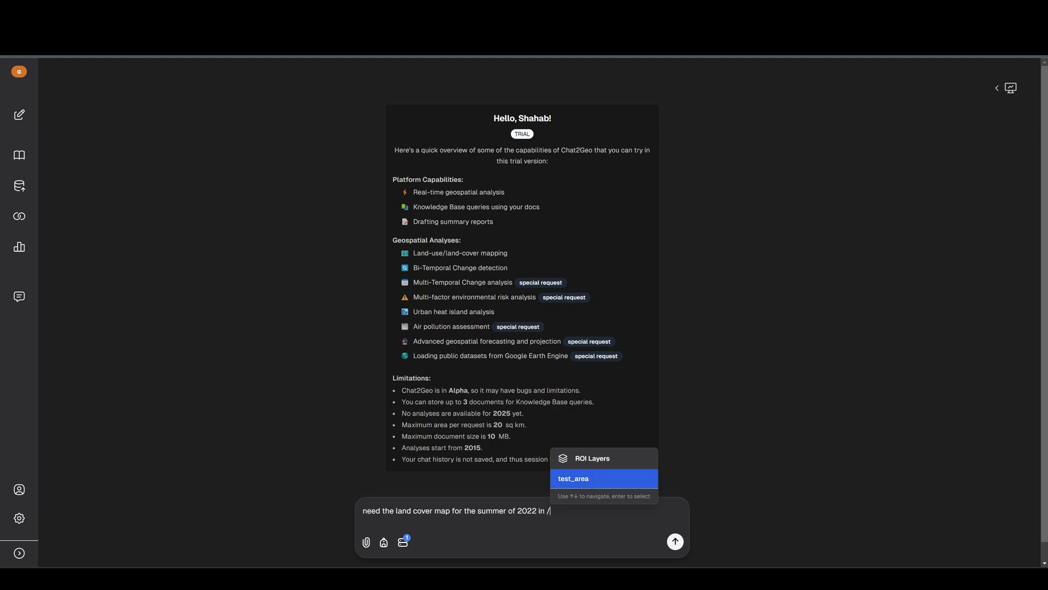
key(Return)
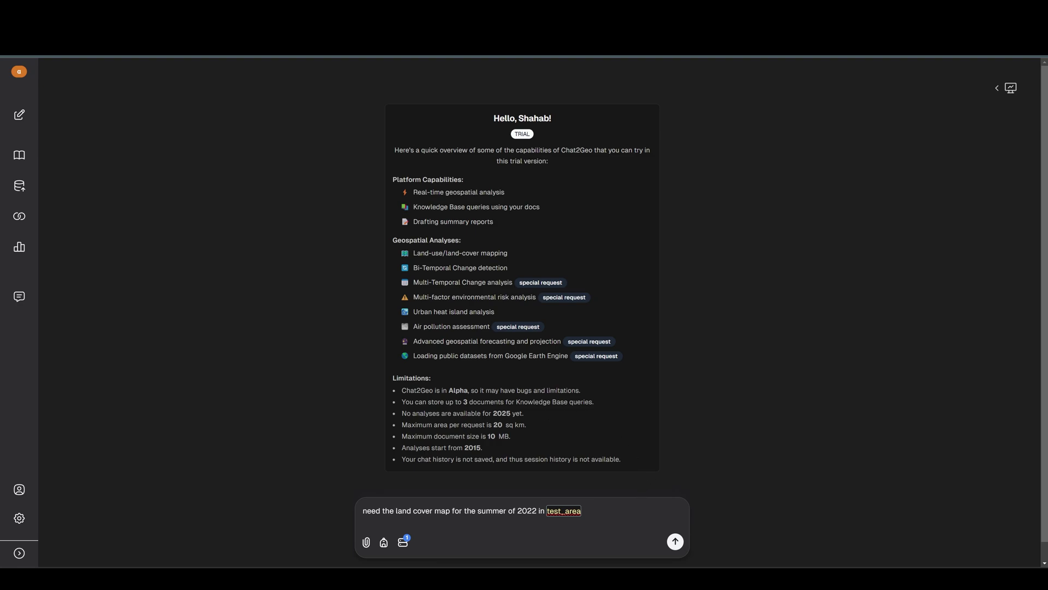
key(Return)
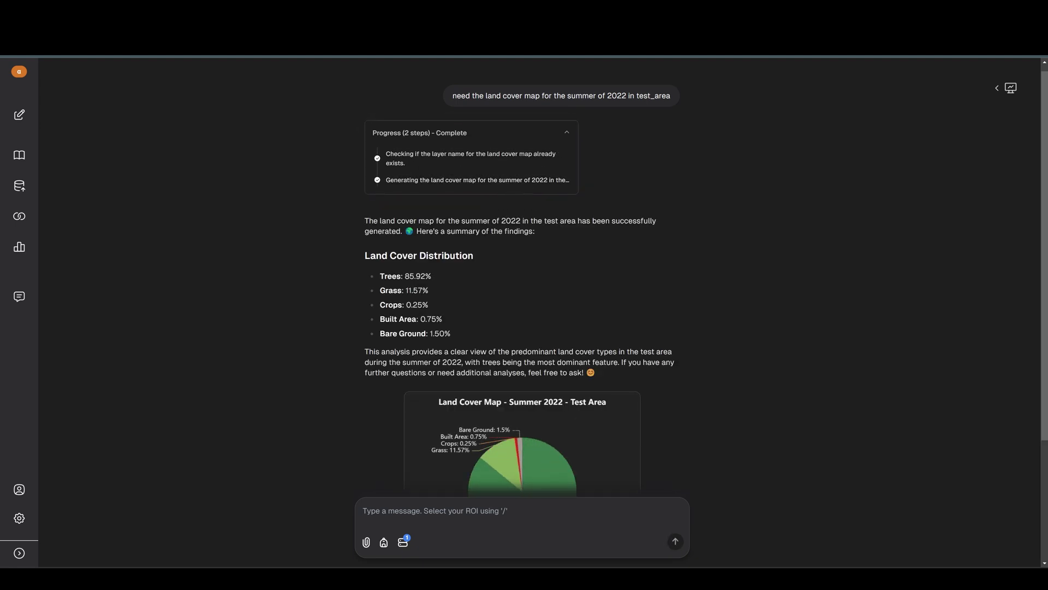
Scroll the chat to the pie chart and the 'Land Cover Map - Summer 2022 - Test Area' card.
scroll(556, 299, up, 2)
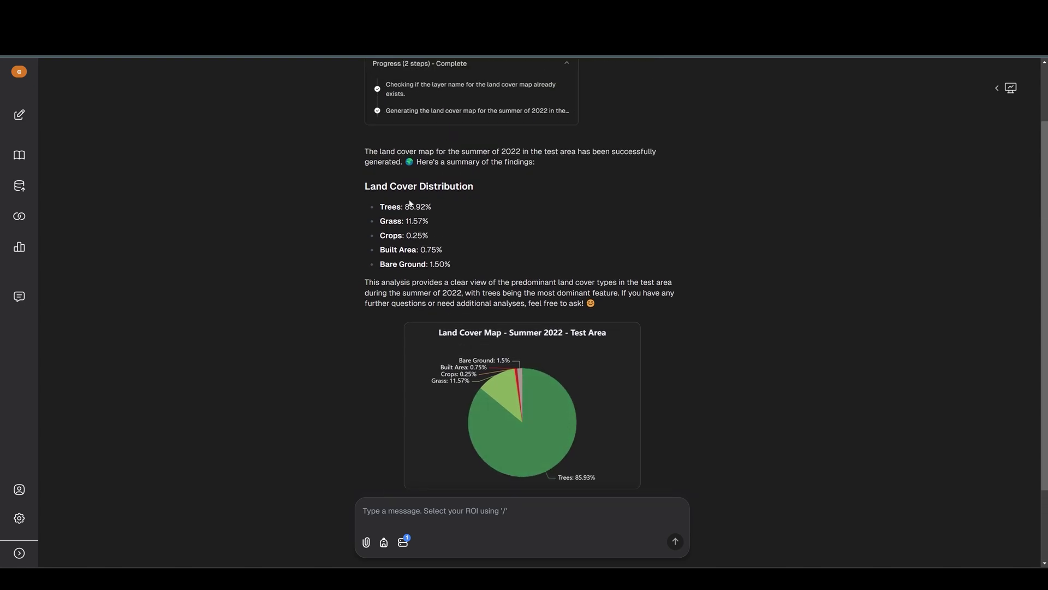
scroll(569, 284, down, 2)
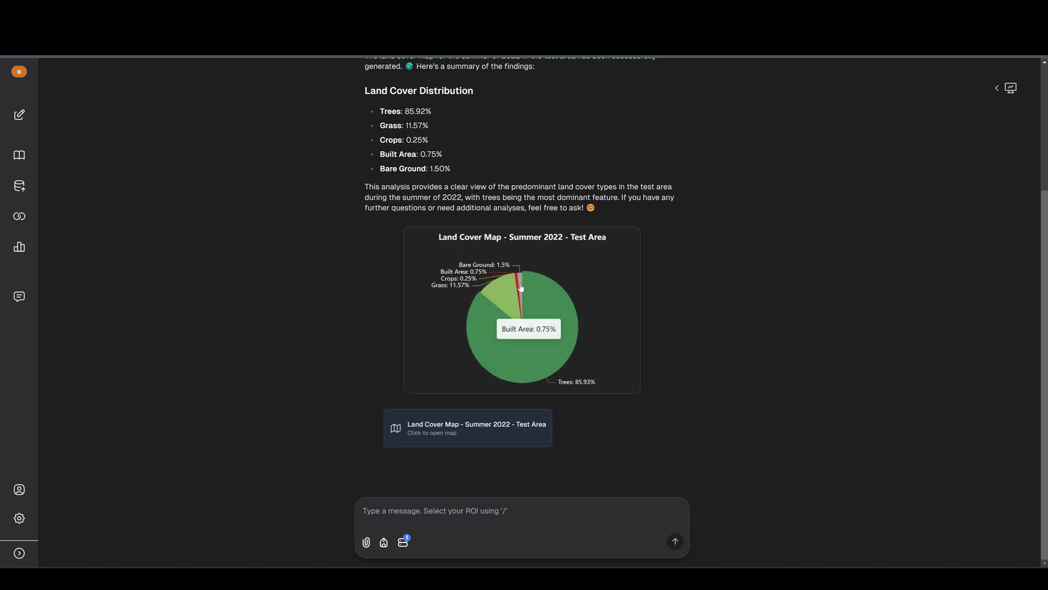
Open the land cover map at full width and expand its class legend in Map Layers.
click(456, 422)
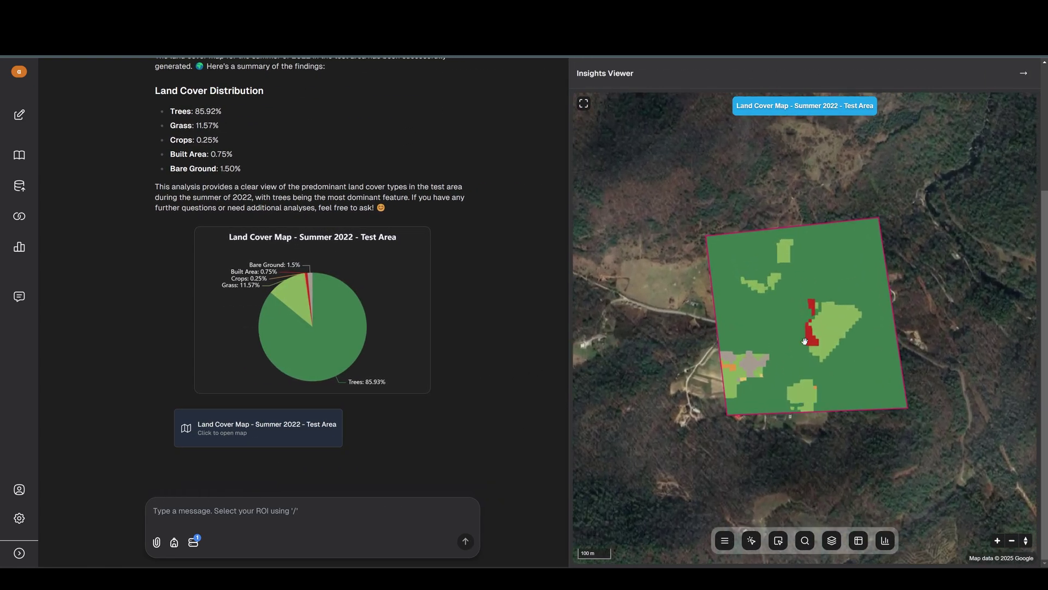
click(583, 104)
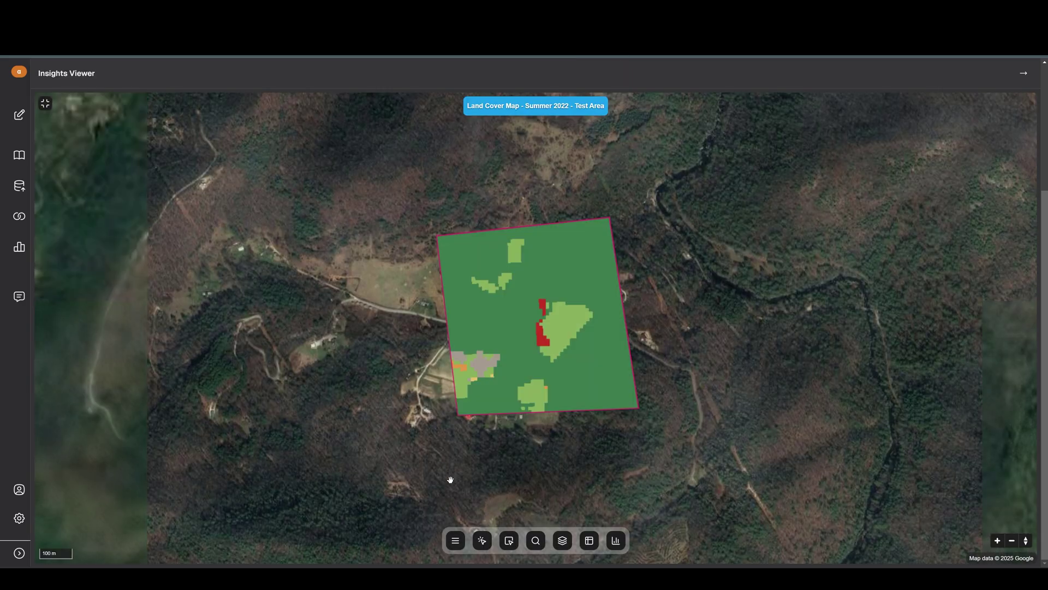
click(456, 542)
click(117, 203)
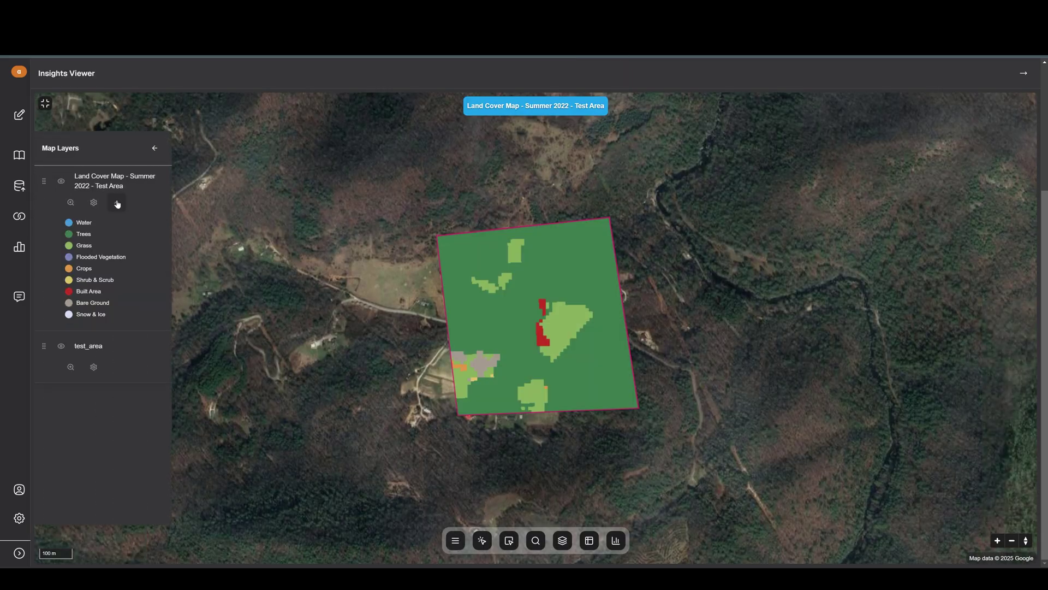
Query land cover at a point, then in a drawn polygon: 67% trees, 28% grass, 5% built.
click(482, 541)
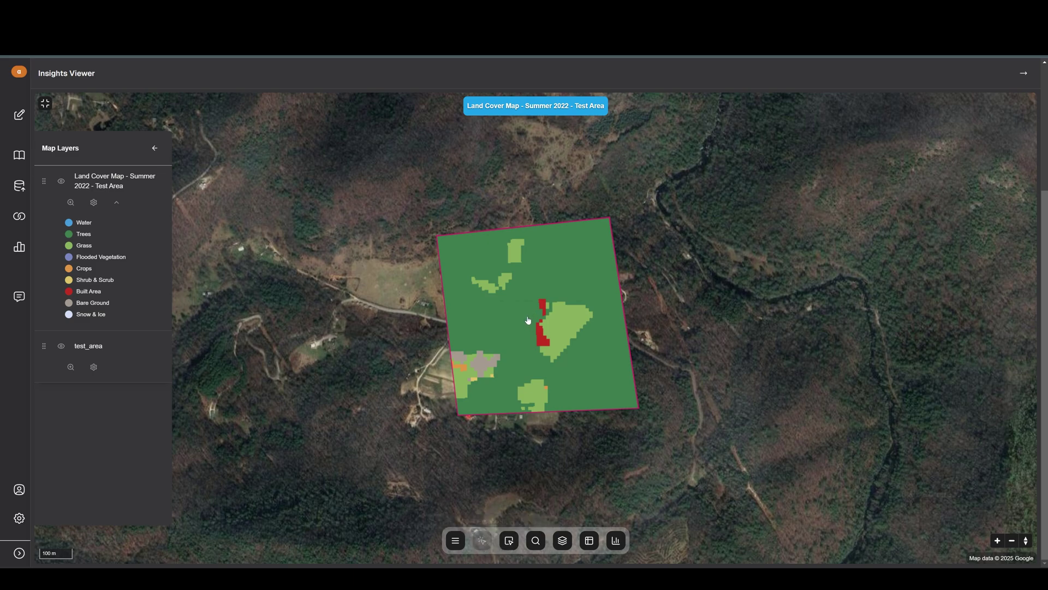
click(528, 316)
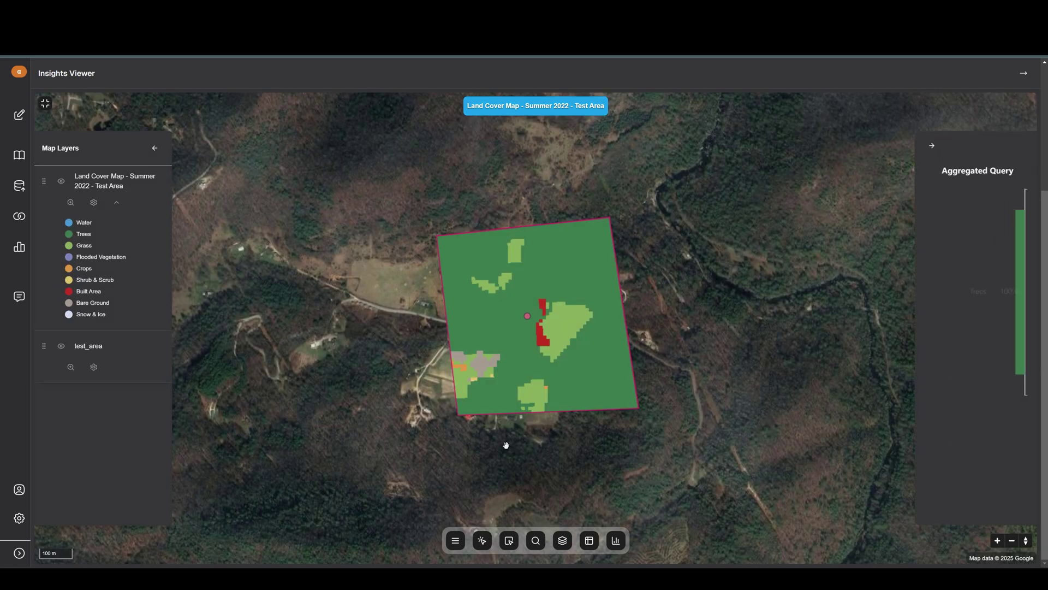
click(505, 544)
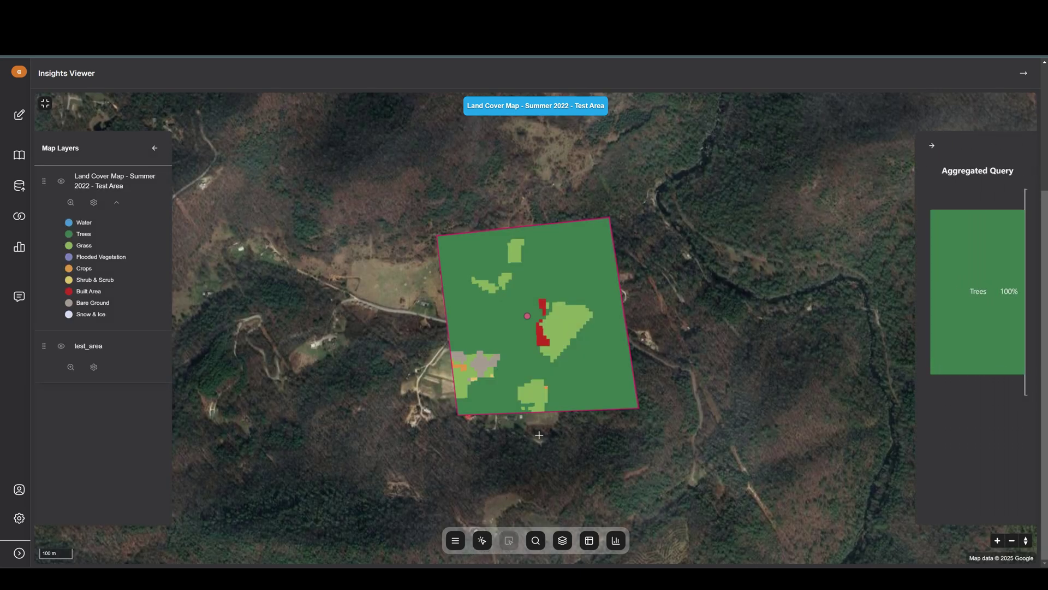
click(570, 273)
click(492, 325)
click(572, 385)
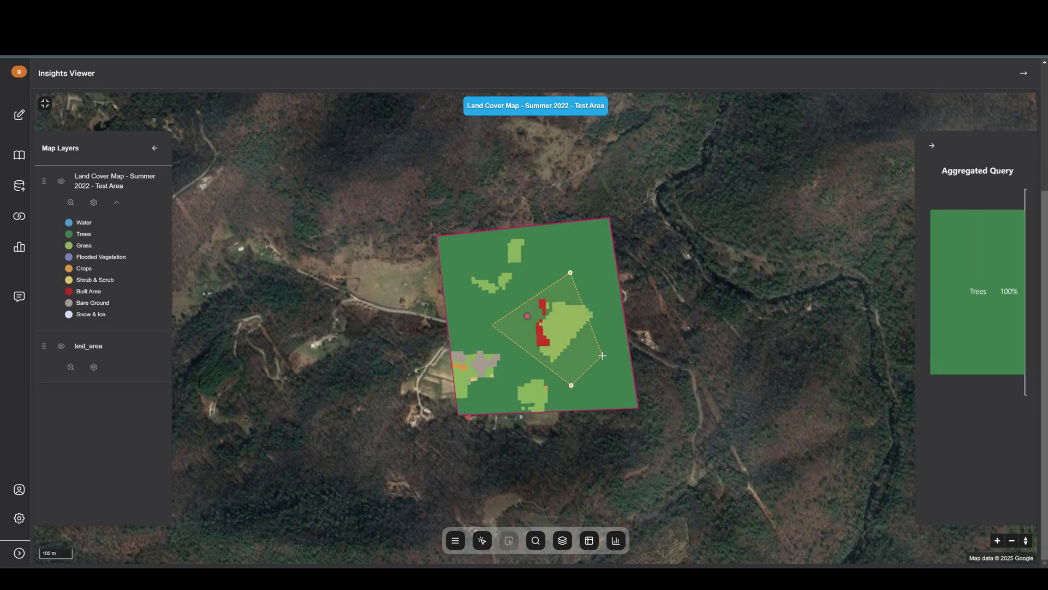
double_click(602, 353)
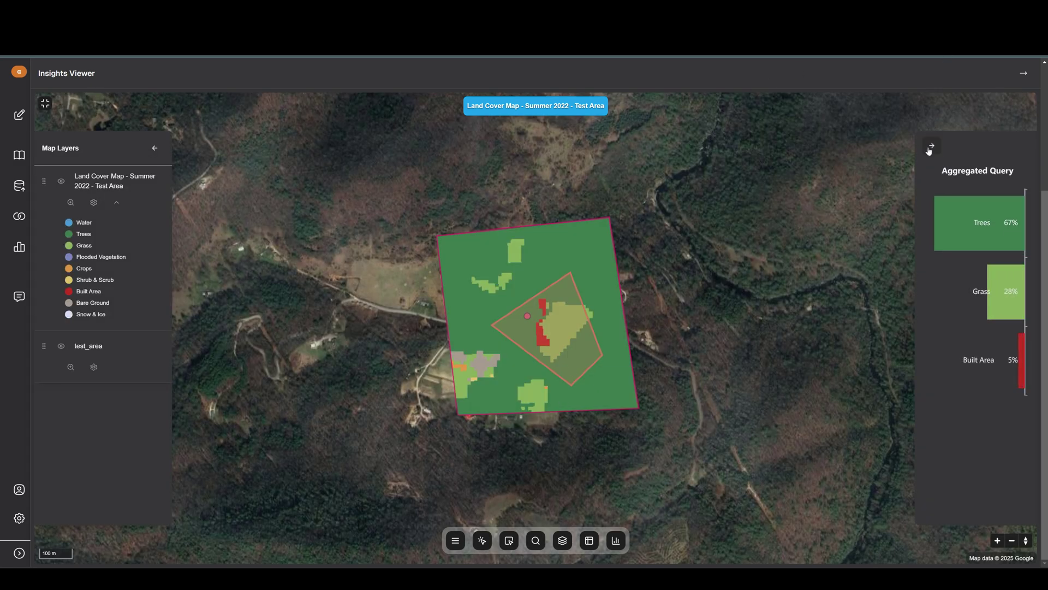
mouse_move(552, 343)
Open the Drawn Features table and move it so the map stays visible.
click(589, 541)
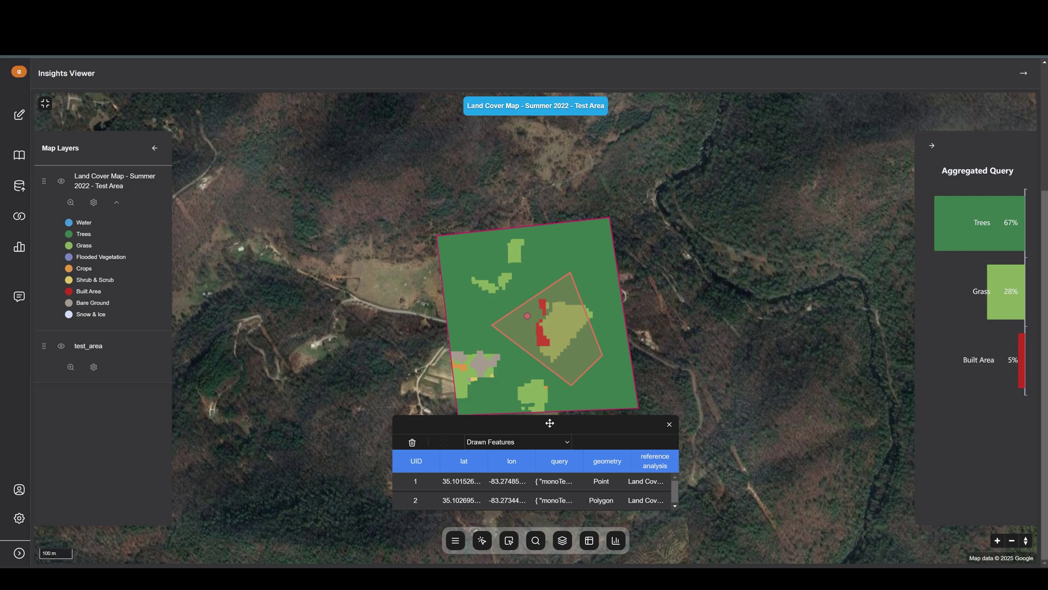
drag(549, 423, 551, 333)
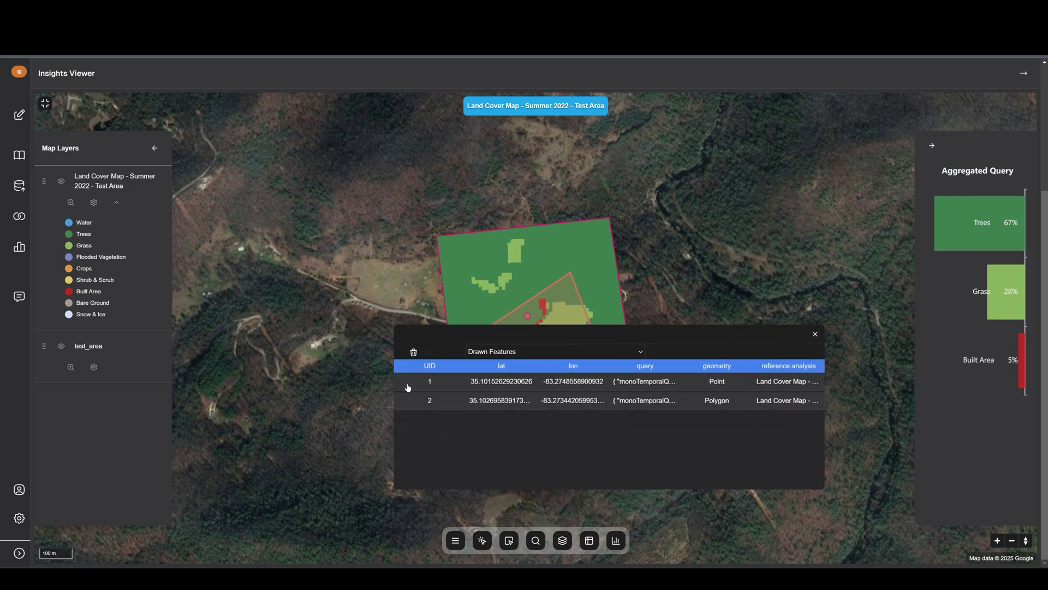
mouse_move(645, 341)
mouse_down()
mouse_move(601, 306)
mouse_move(557, 372)
mouse_up()
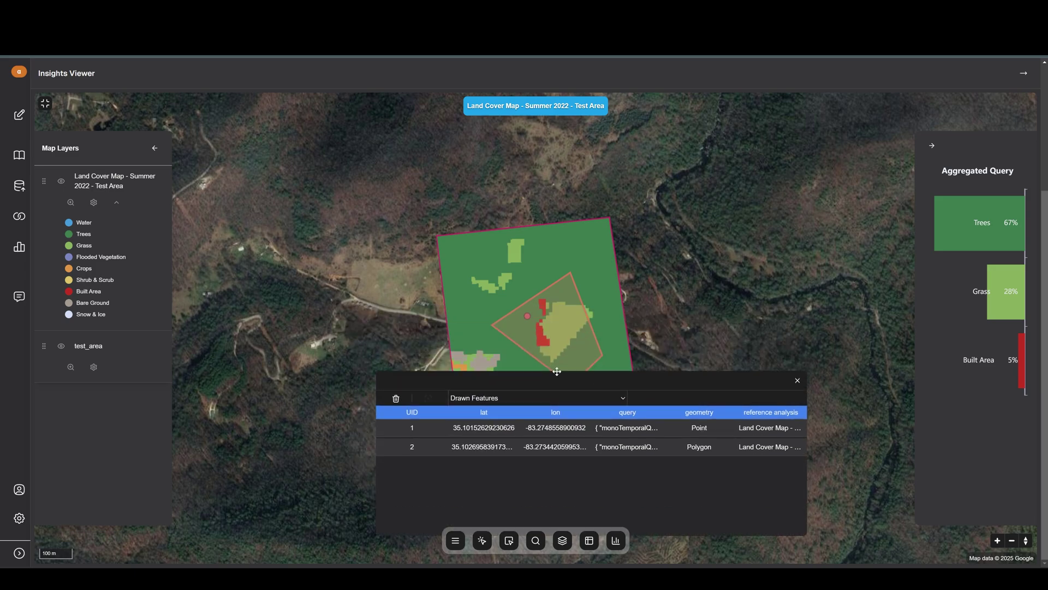
scroll(557, 366, down, 3)
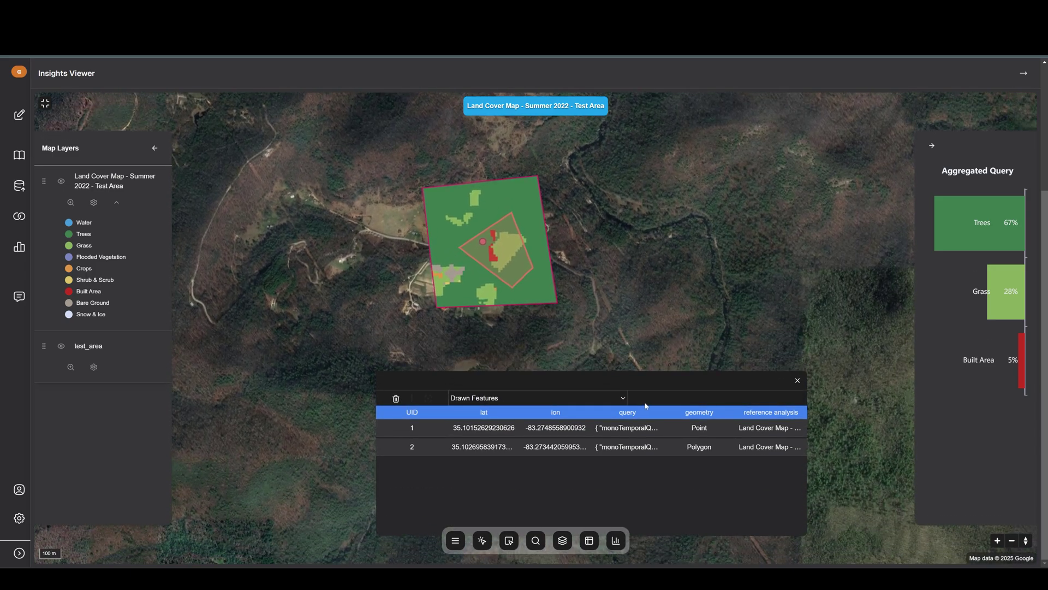
Review full query values for the point and polygon, then close the table and aggregated chart.
click(632, 431)
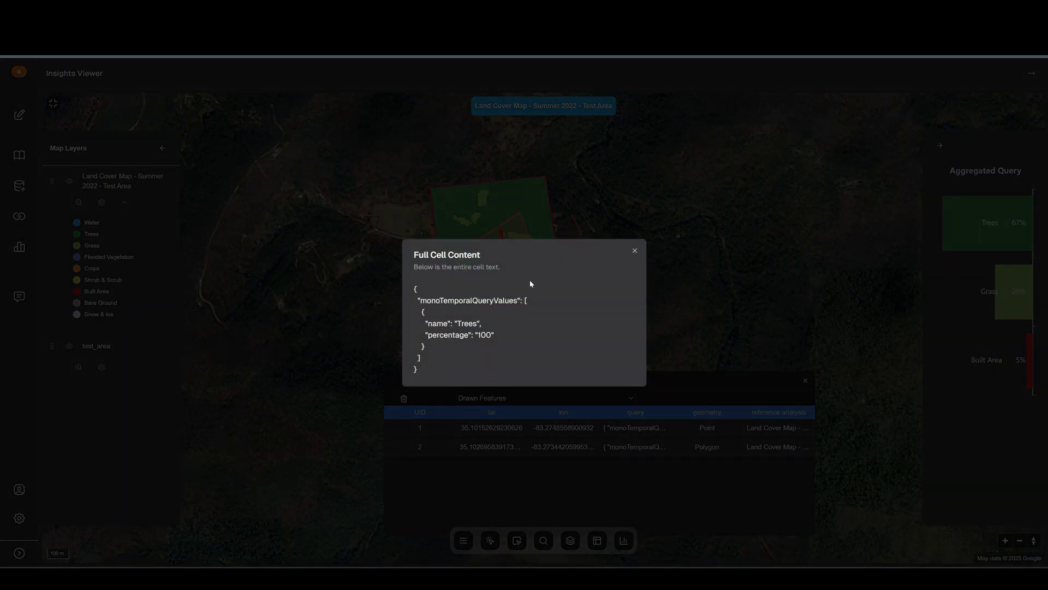
click(635, 250)
click(621, 446)
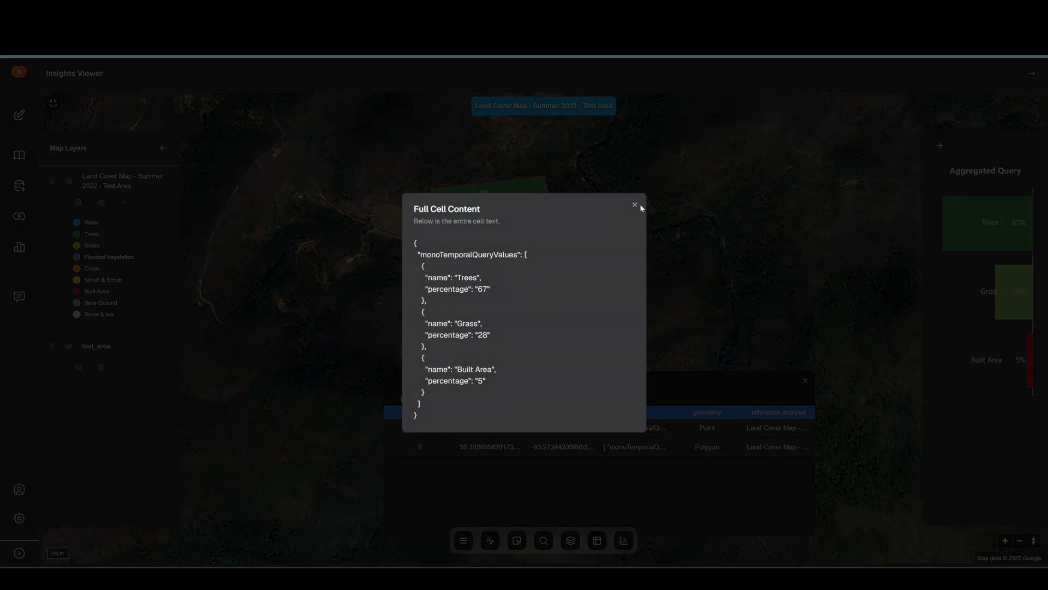
click(635, 204)
click(798, 380)
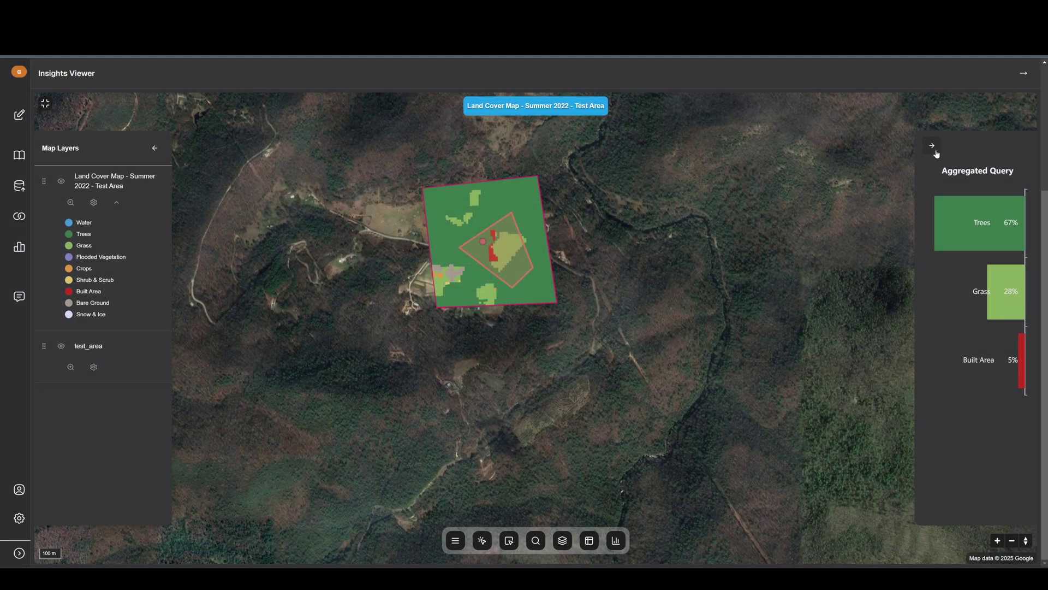
click(932, 145)
Close Map Layers and the map viewer, then review the test_area pie chart with trees at 85.92%.
click(154, 148)
click(1023, 73)
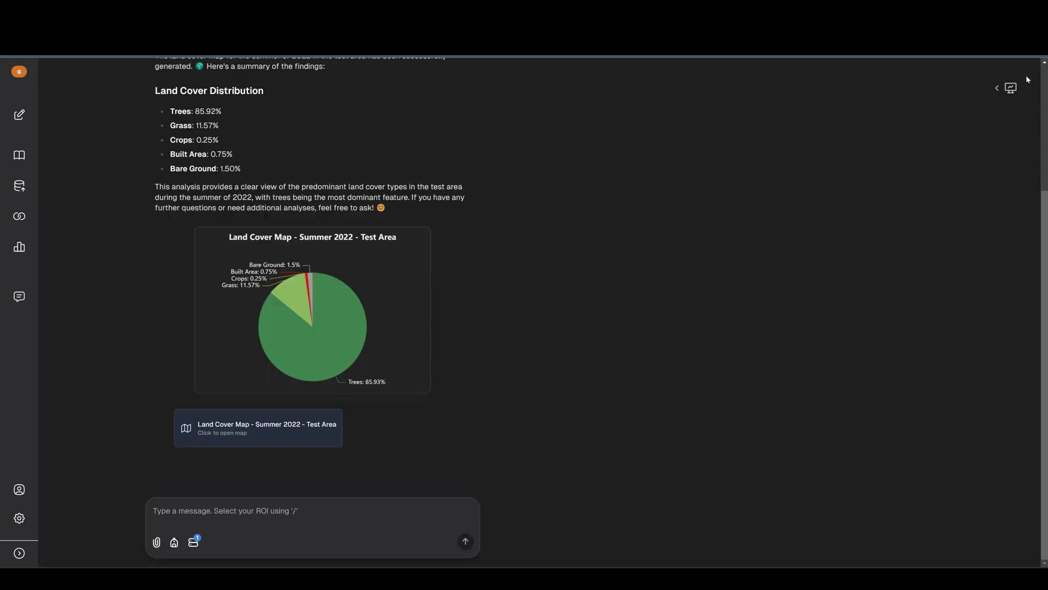
scroll(691, 292, up, 3)
scroll(739, 380, down, 3)
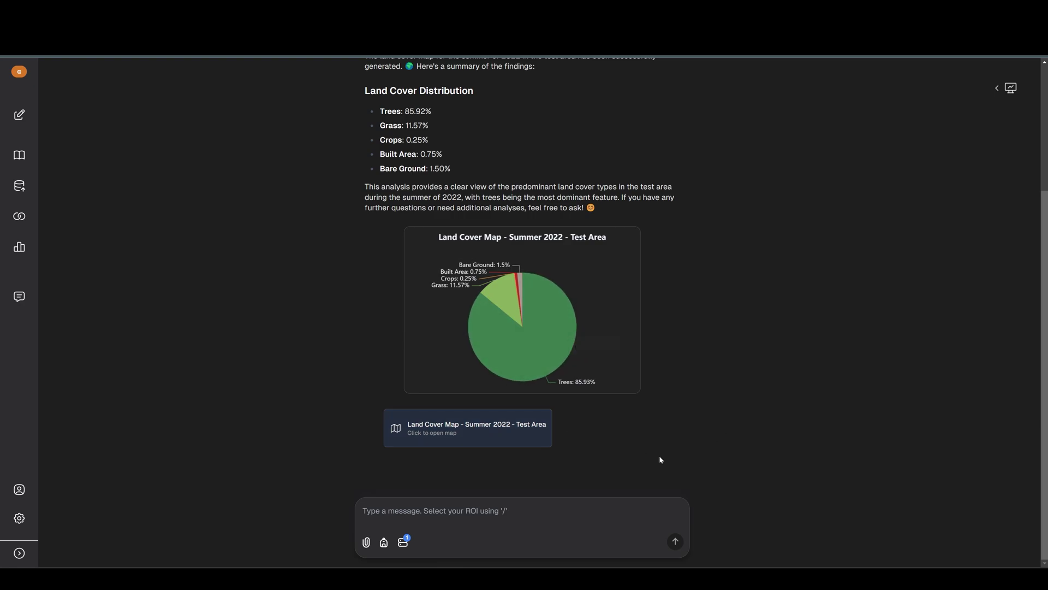
scroll(637, 461, up, 4)
scroll(636, 462, down, 3)
scroll(638, 466, down, 1)
scroll(621, 438, up, 3)
scroll(620, 438, down, 3)
mouse_move(527, 314)
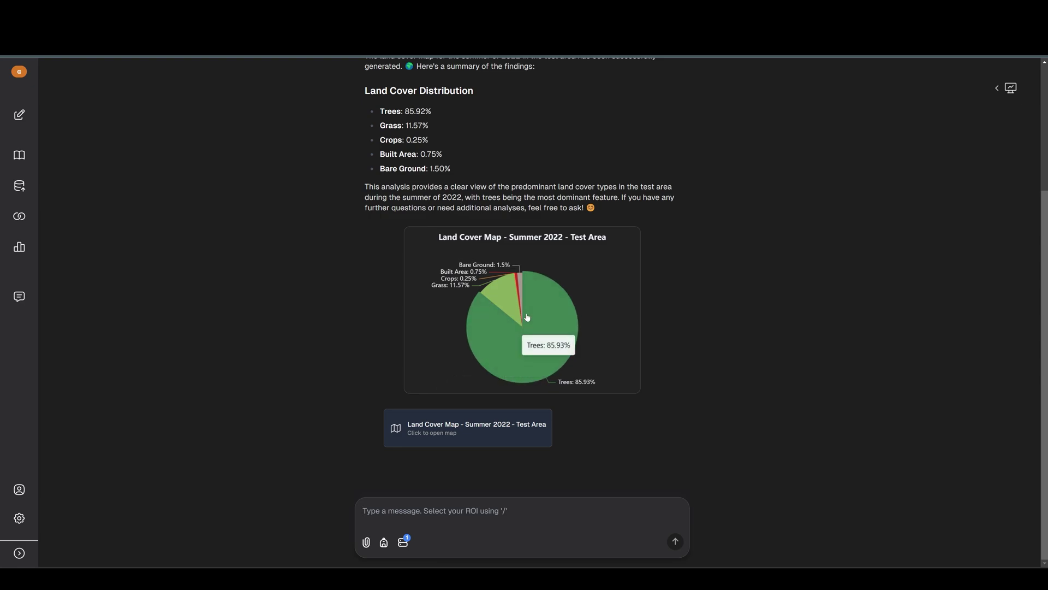
scroll(527, 314, up, 4)
scroll(527, 314, down, 4)
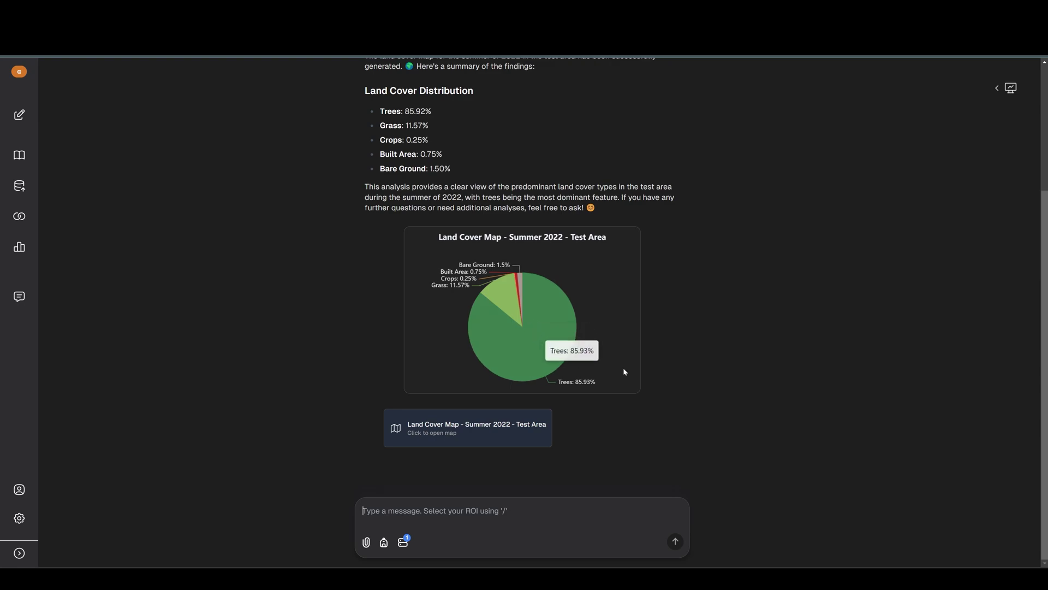
Upload Climate_change_master_plan.pdf to the Knowledge Base through Add Document.
click(21, 551)
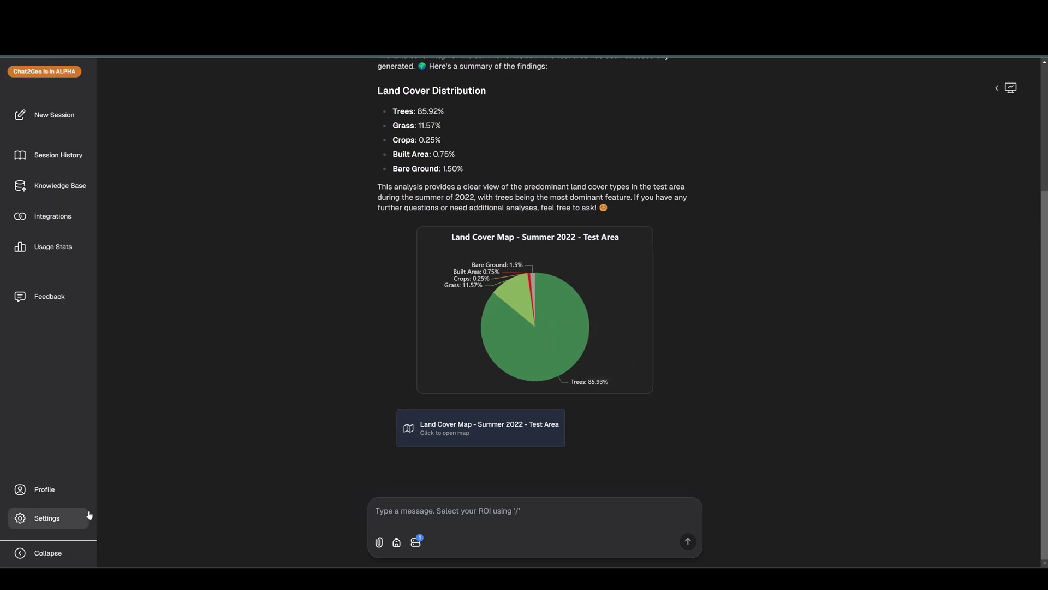
click(80, 184)
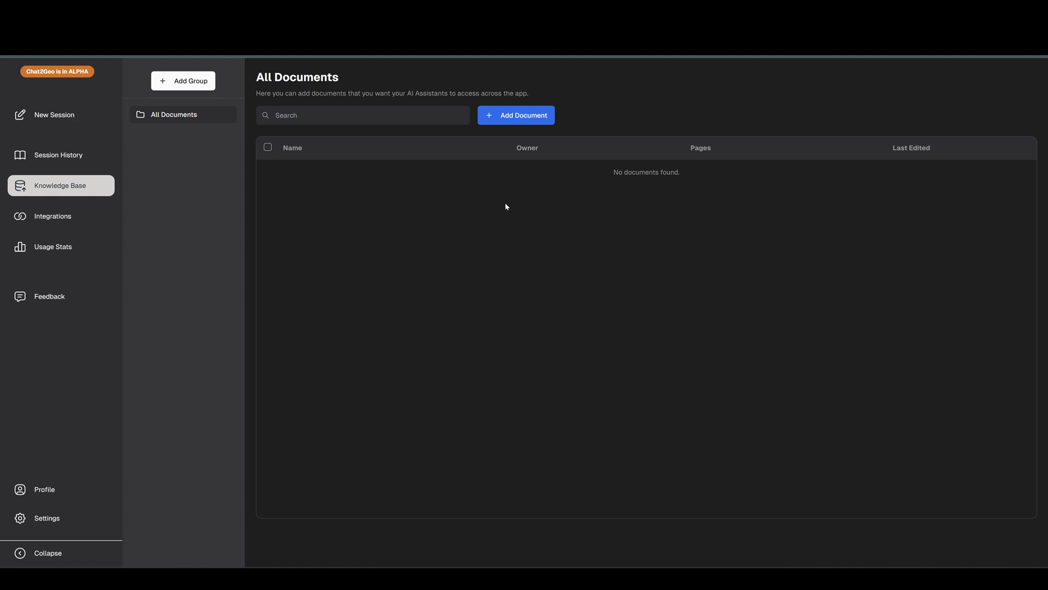
click(517, 113)
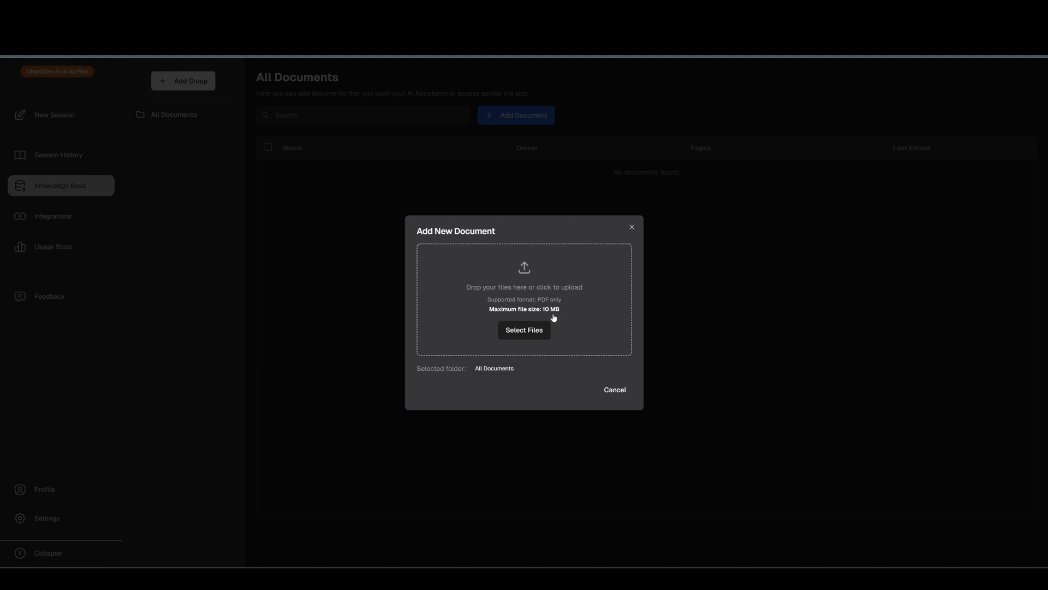
click(547, 313)
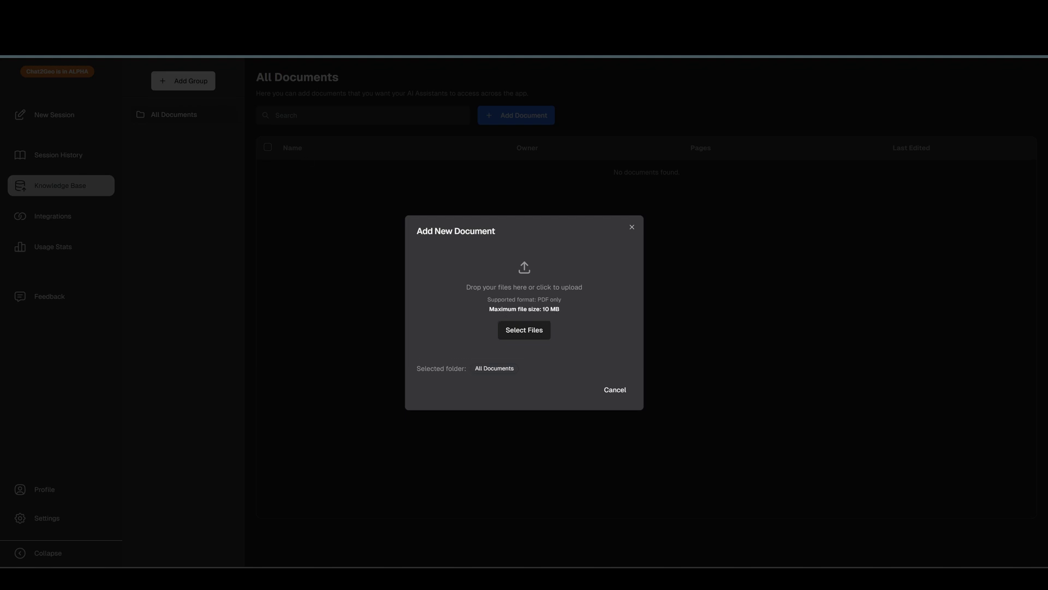
drag(58, 173, 525, 321)
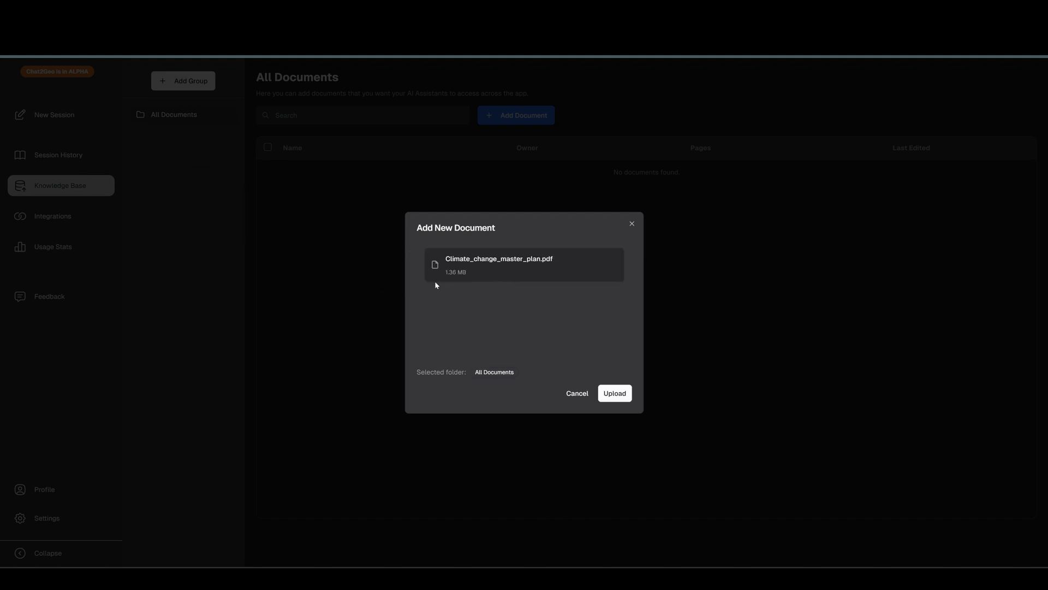
click(604, 400)
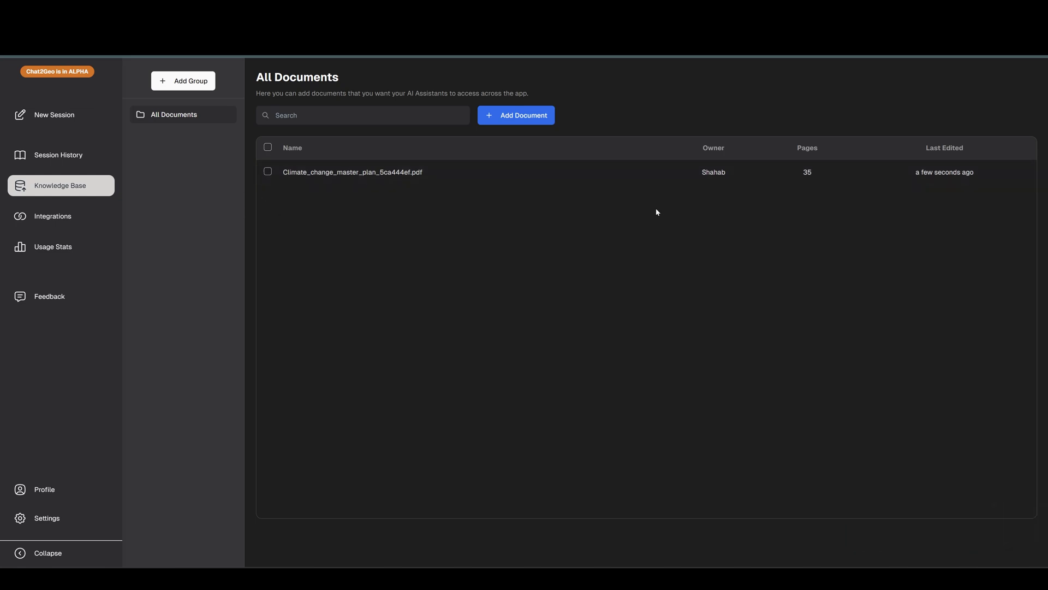
In a new session, ask to know more about our climate change master plan, based on my documents.
click(65, 123)
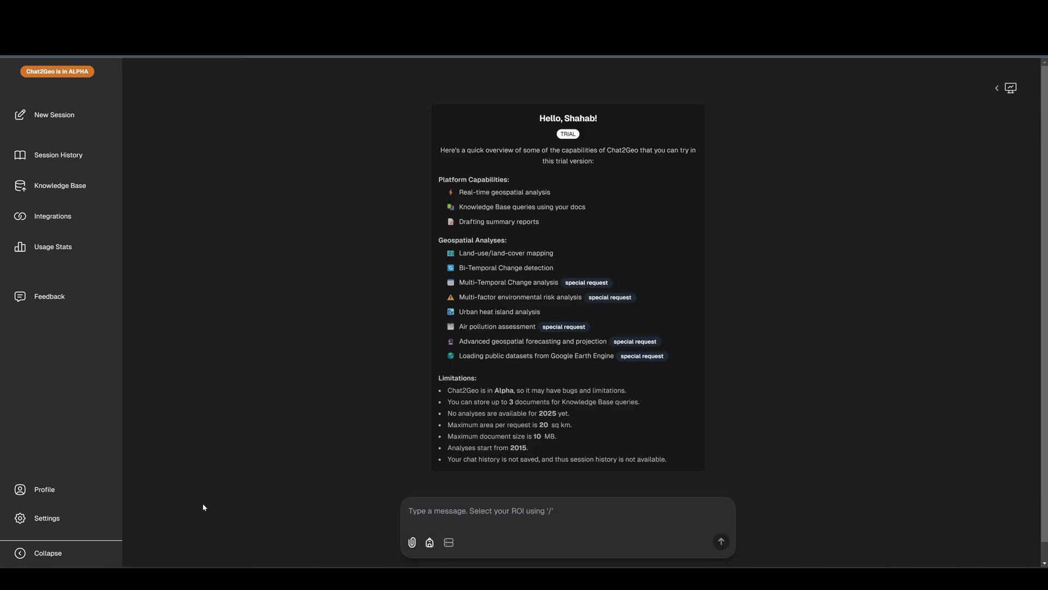
click(60, 561)
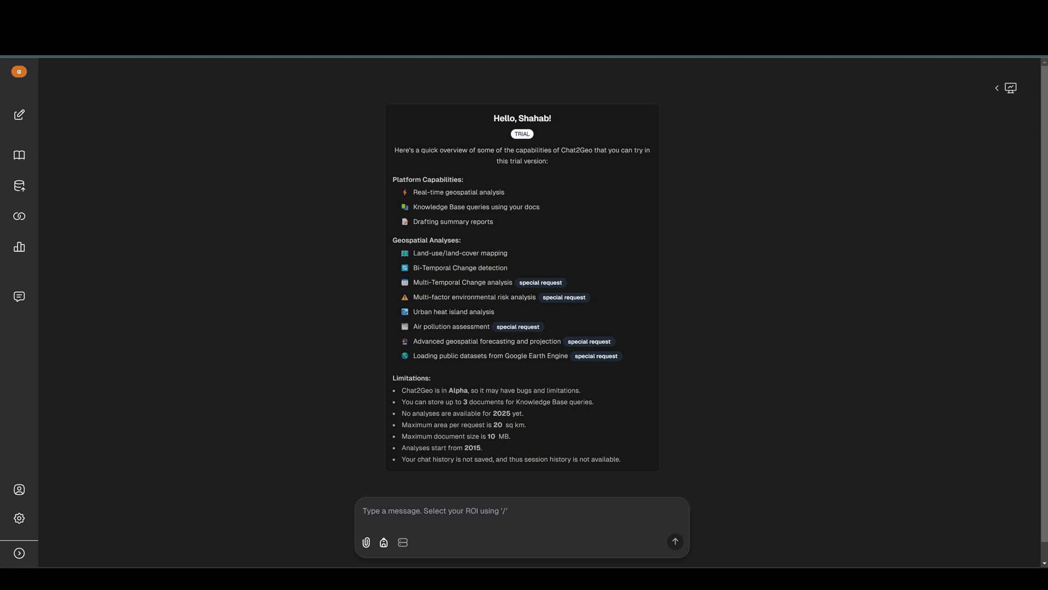
text(bae)
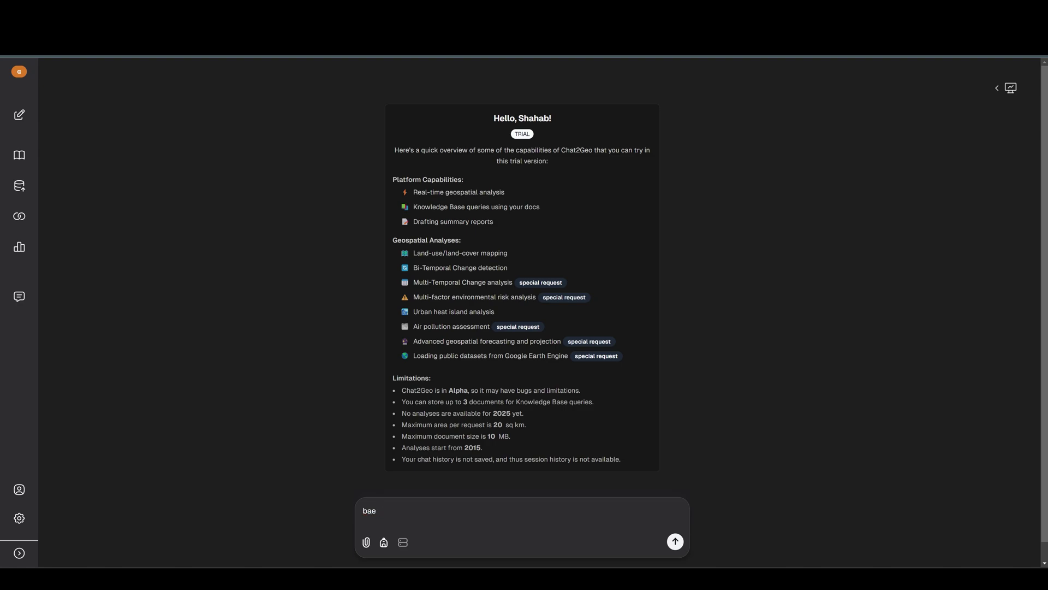
key(BackSpace)
text(sed on my documents, i wnat)
key(BackSpace)
key(BackSpace)
key(BackSpace)
key(BackSpace)
text(ant to knw)
key(BackSpace)
key(BackSpace)
text(ow more about )
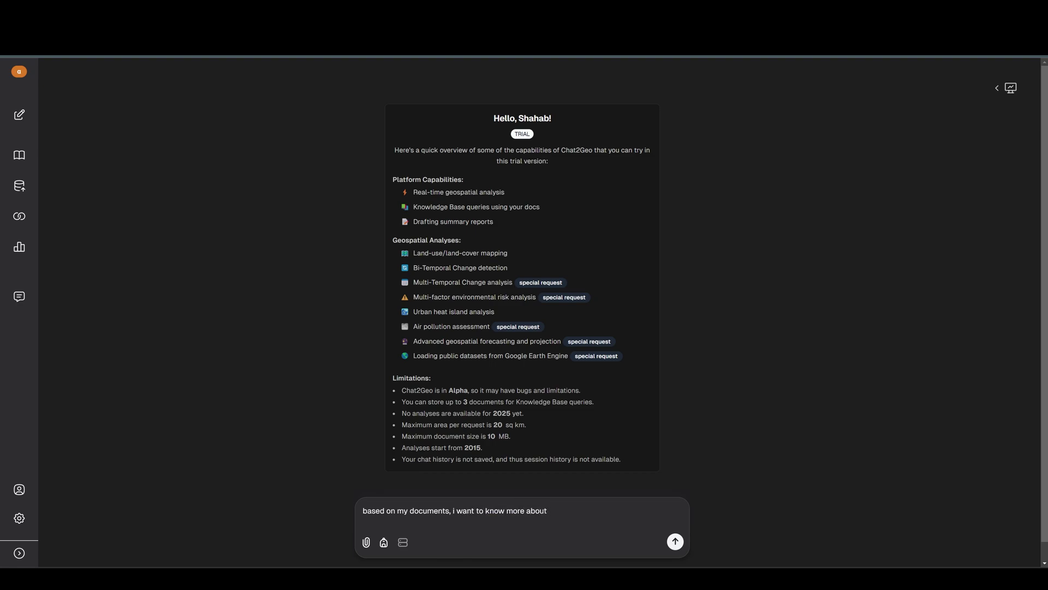
text(our climate change master plan)
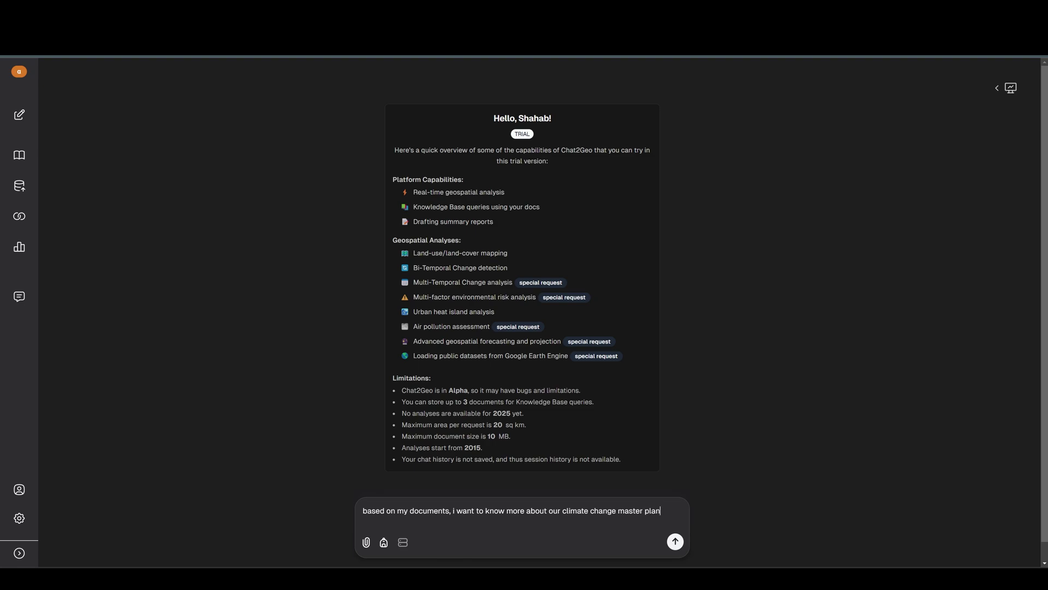
key(Return)
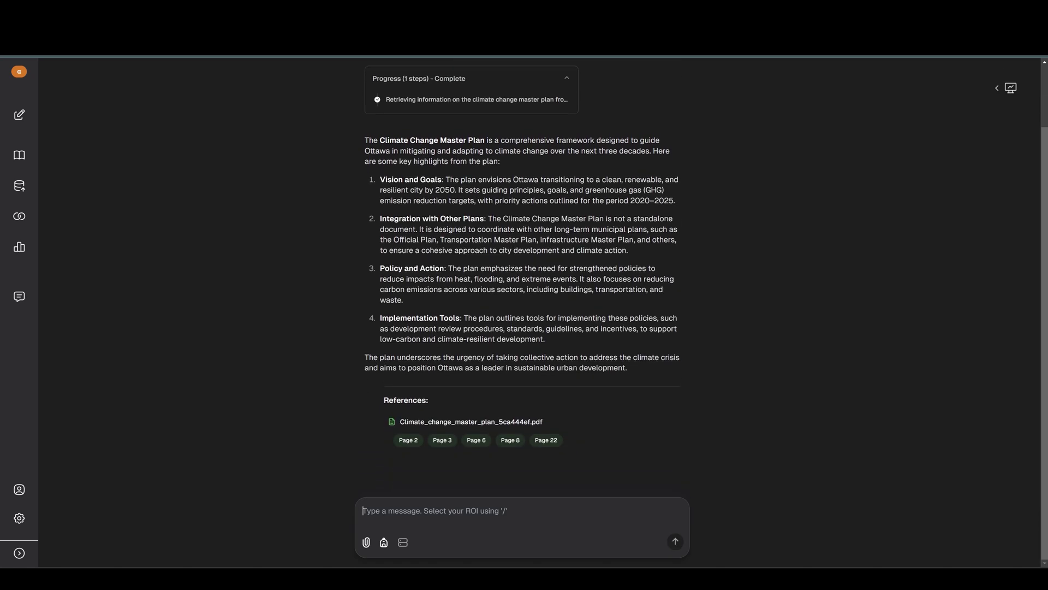
Expand the progress step and read through the answer with its page references.
scroll(393, 395, up, 2)
scroll(443, 300, down, 2)
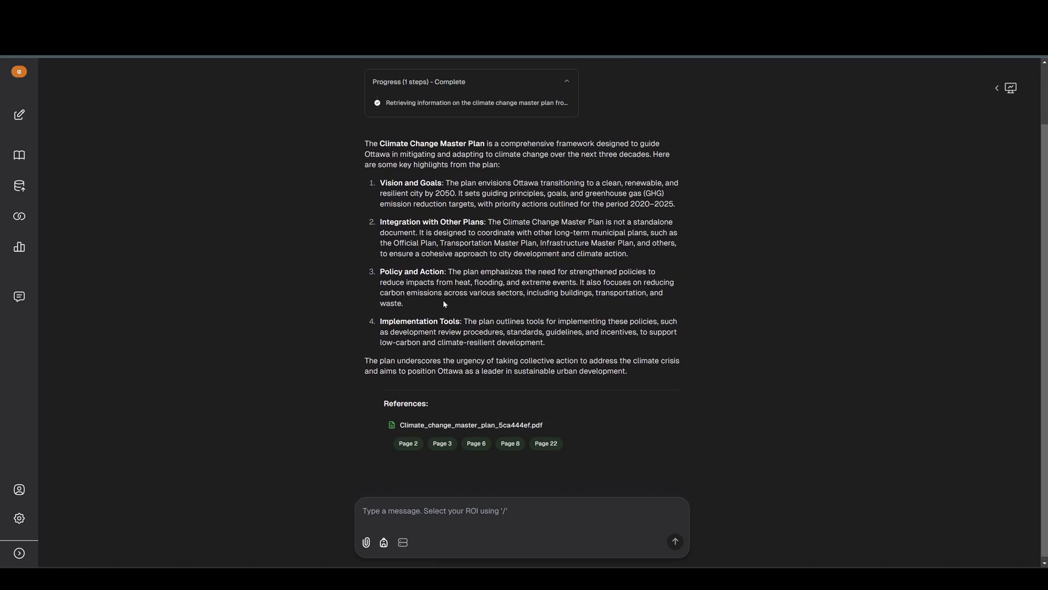
scroll(444, 299, up, 2)
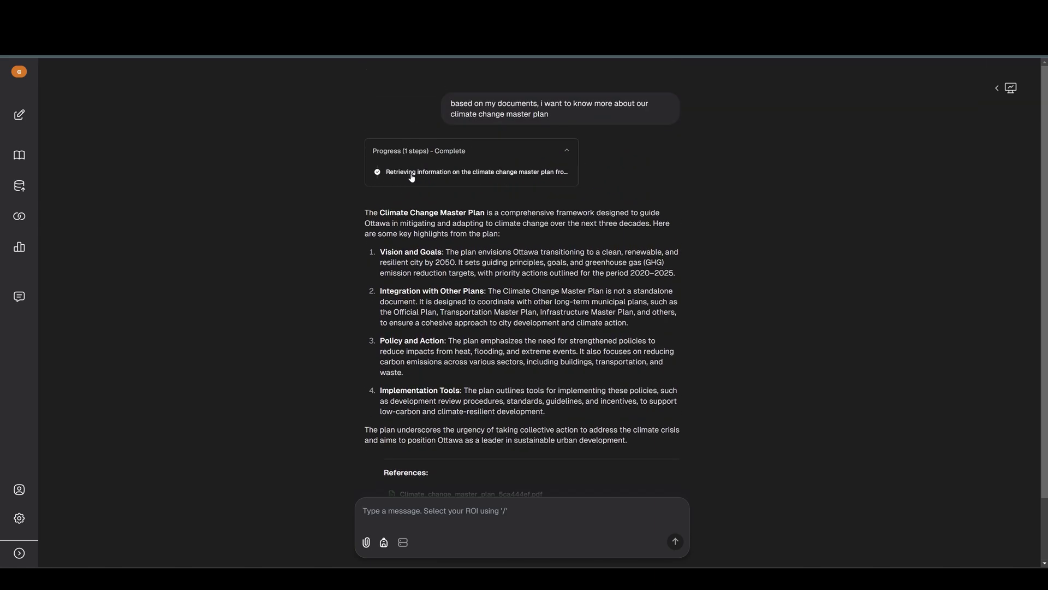
click(403, 173)
scroll(436, 223, down, 1)
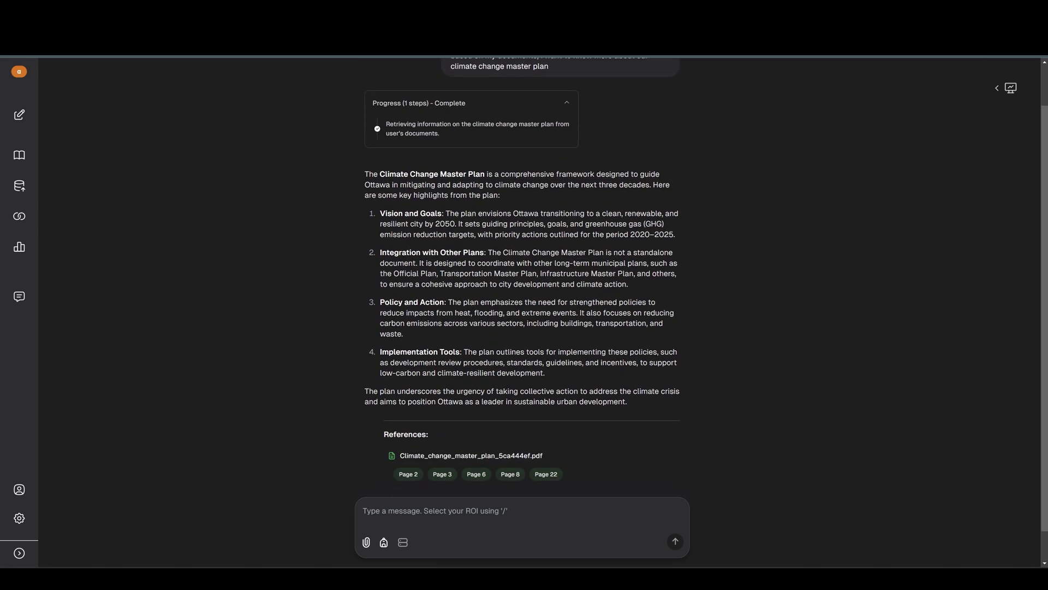
scroll(546, 186, up, 1)
scroll(544, 202, down, 2)
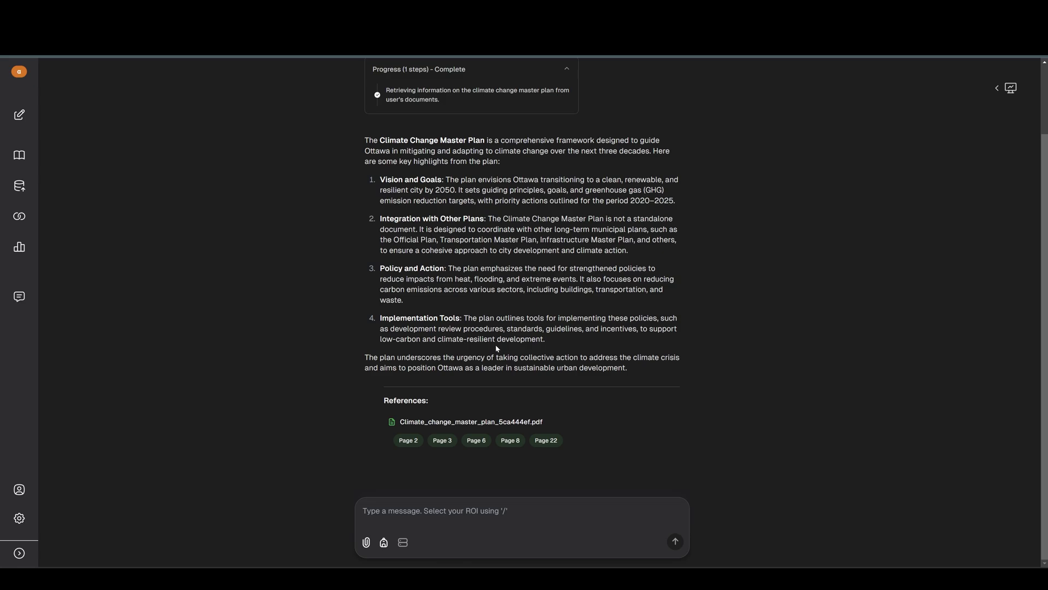
scroll(495, 346, up, 2)
scroll(480, 443, down, 2)
click(544, 444)
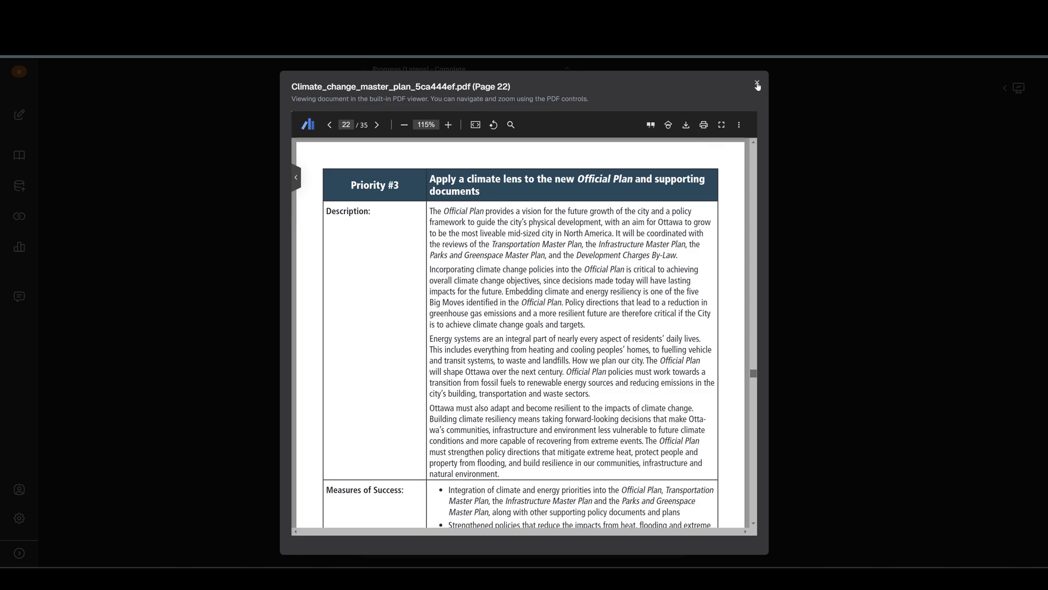
click(757, 84)
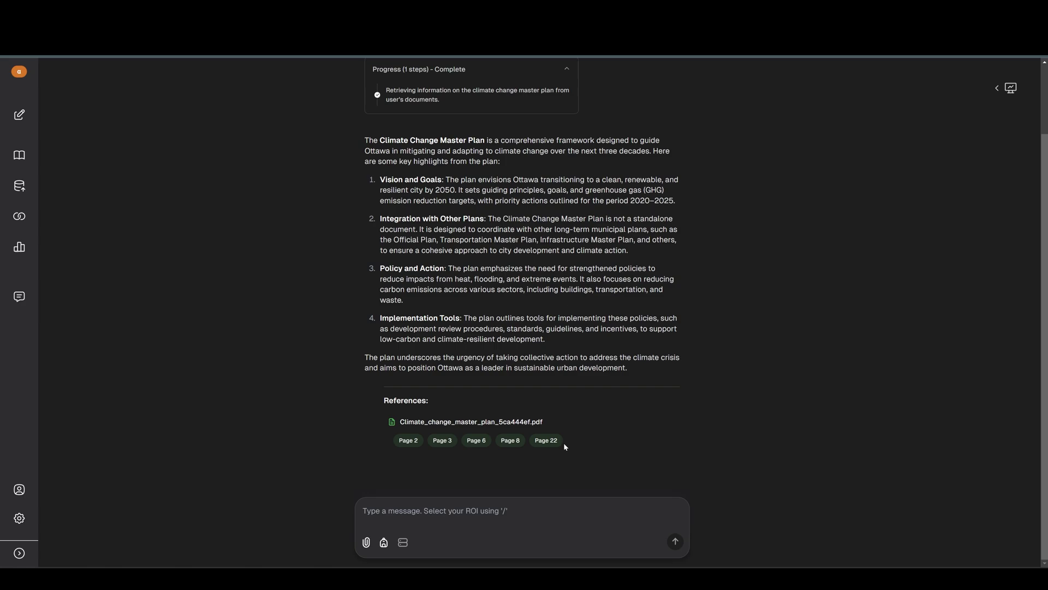
scroll(673, 305, up, 2)
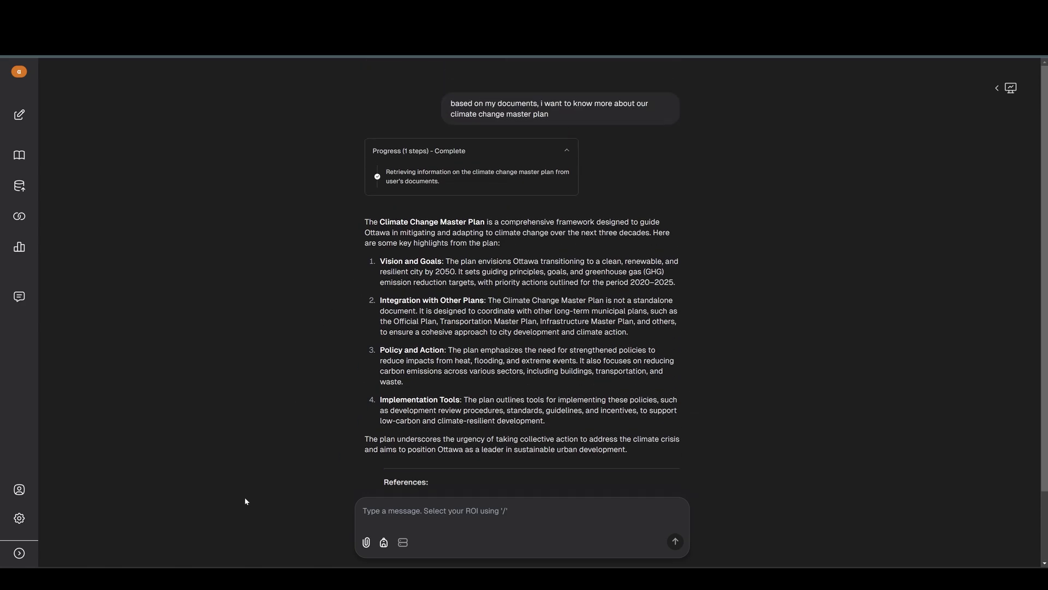
scroll(444, 440, down, 2)
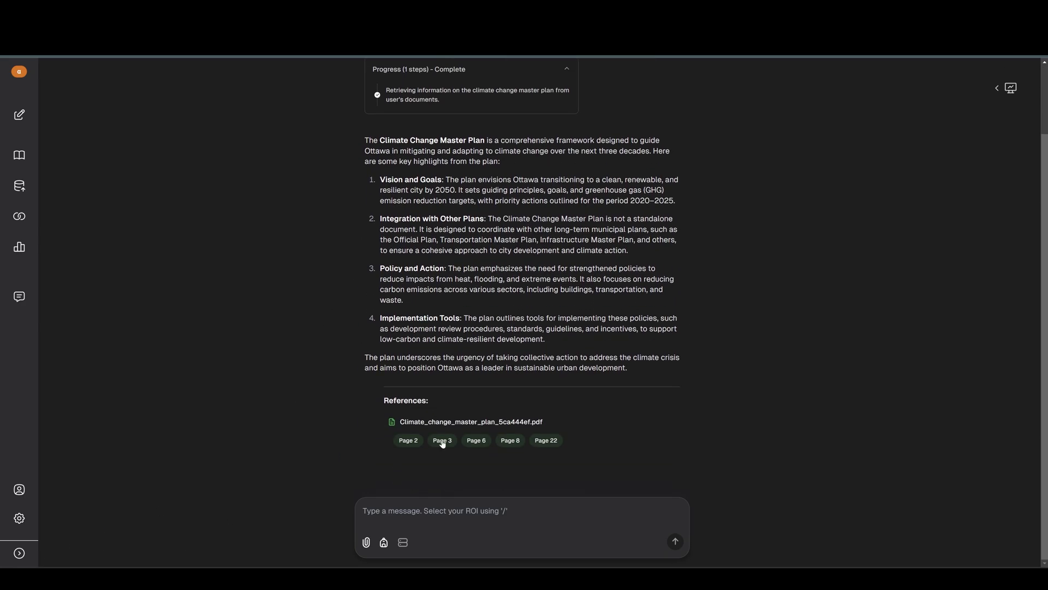
scroll(695, 354, up, 2)
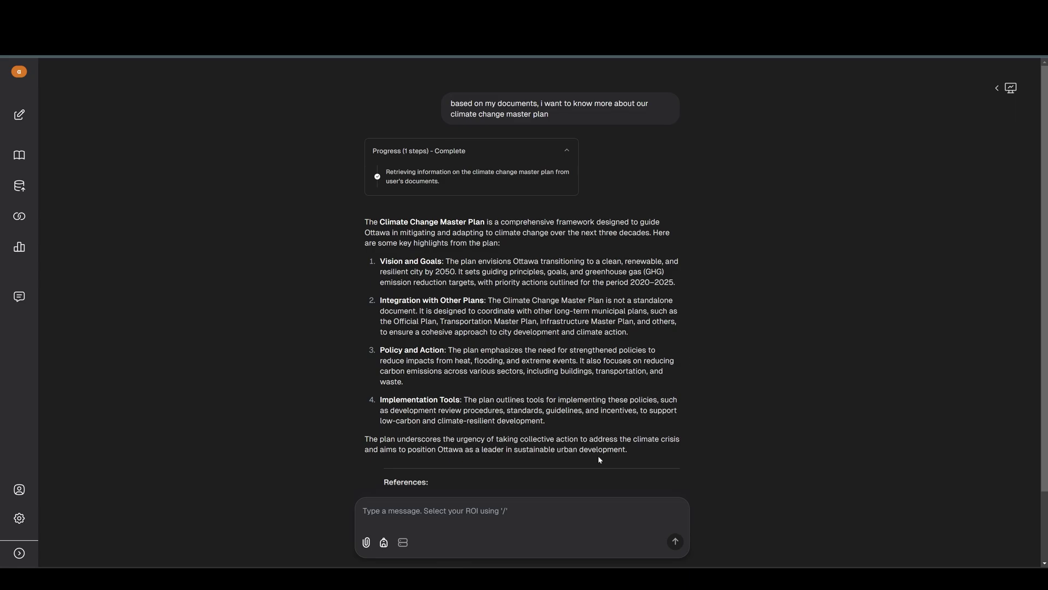
scroll(599, 456, down, 2)
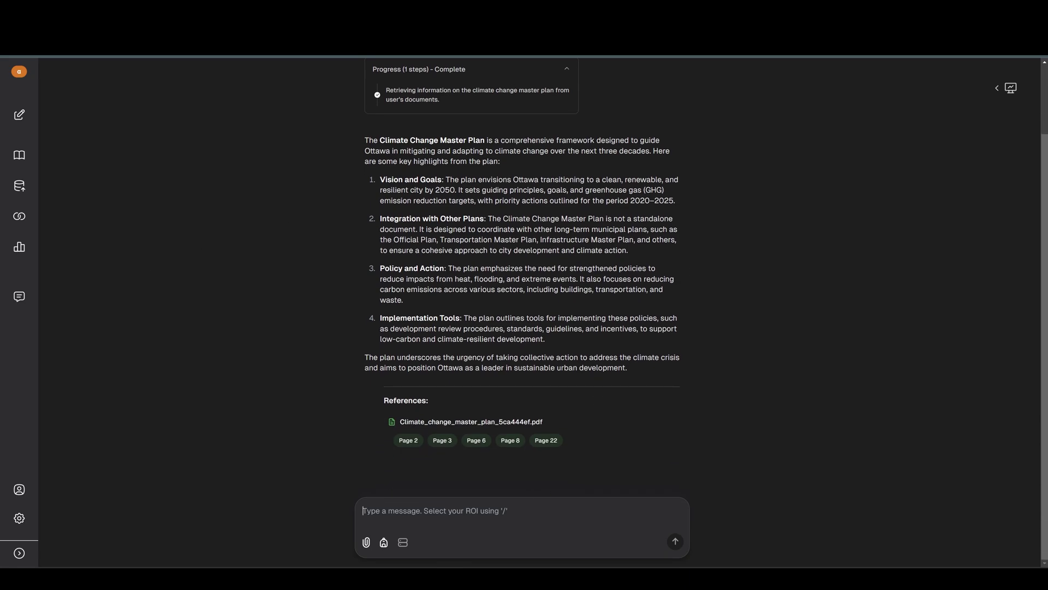
drag(3, 229, 282, 476)
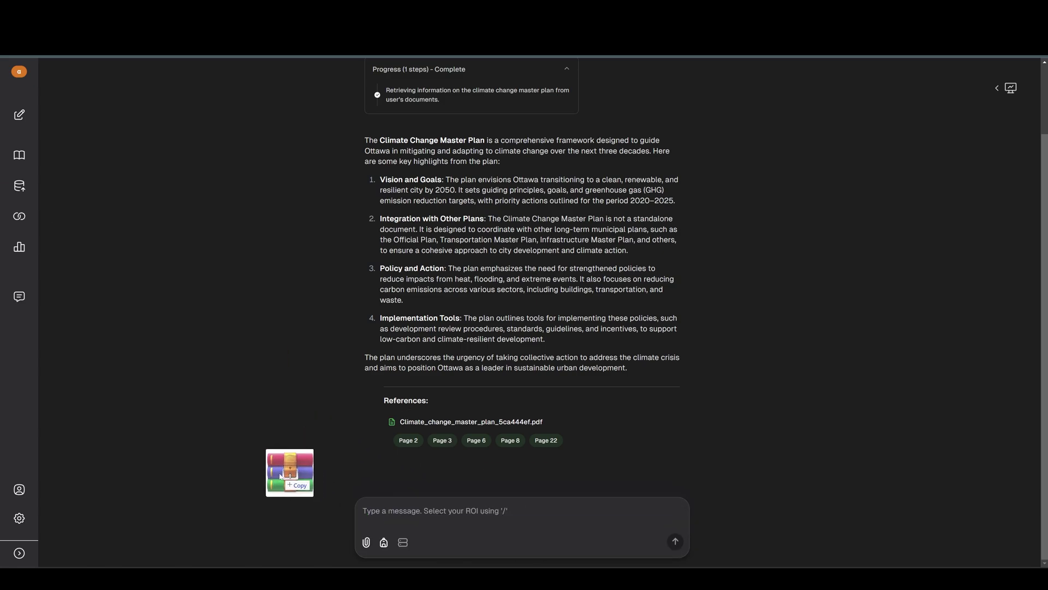
drag(281, 476, 466, 528)
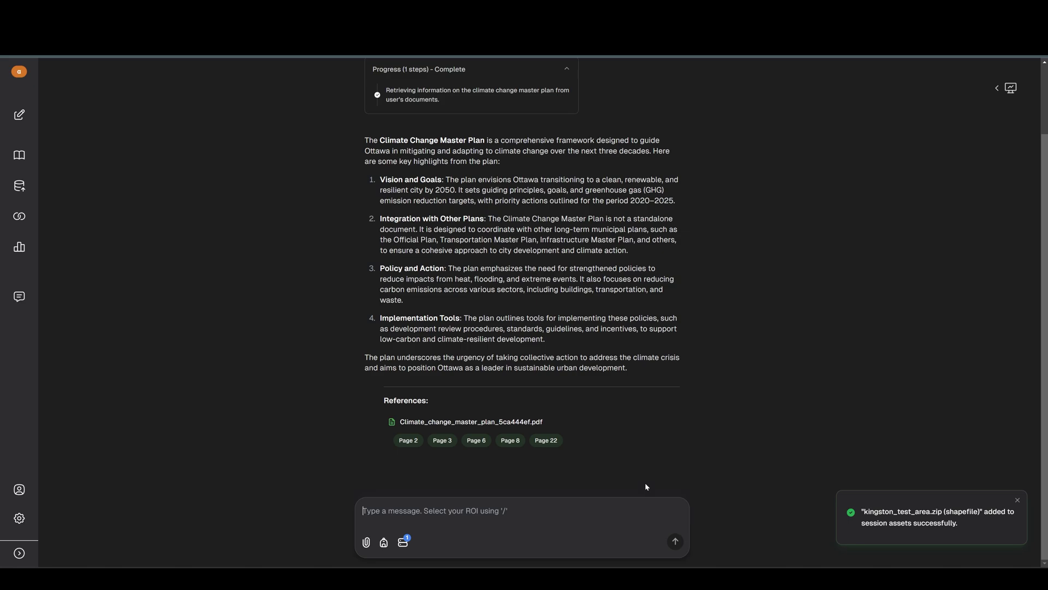
click(1018, 500)
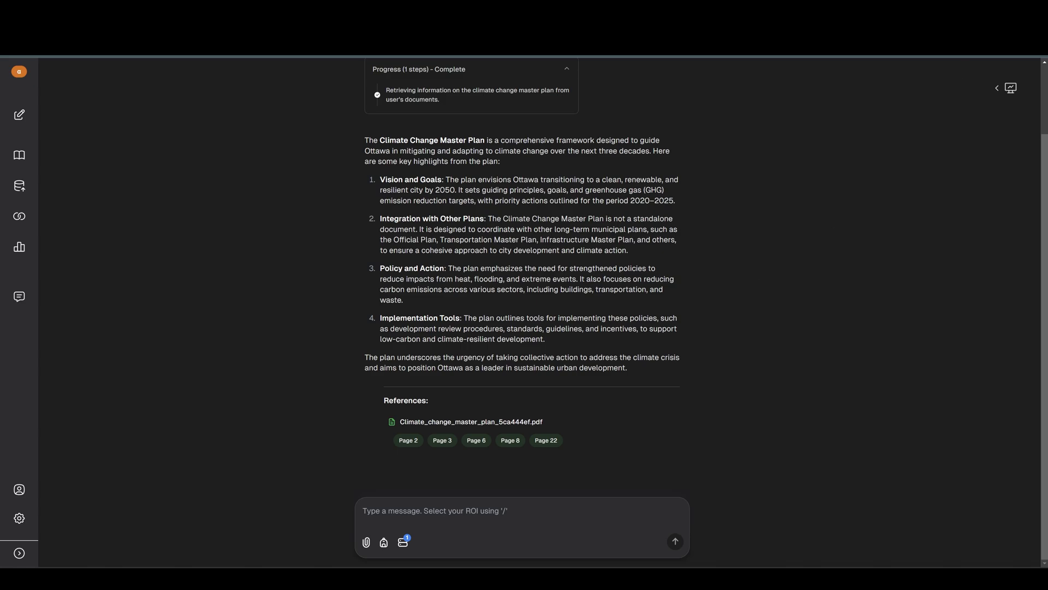
click(1010, 88)
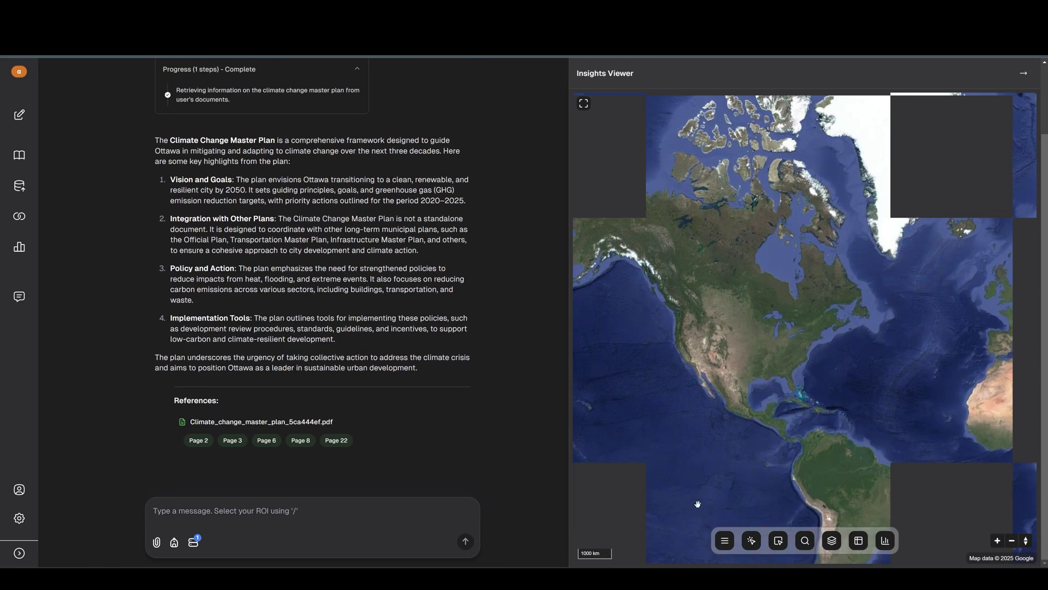
click(729, 546)
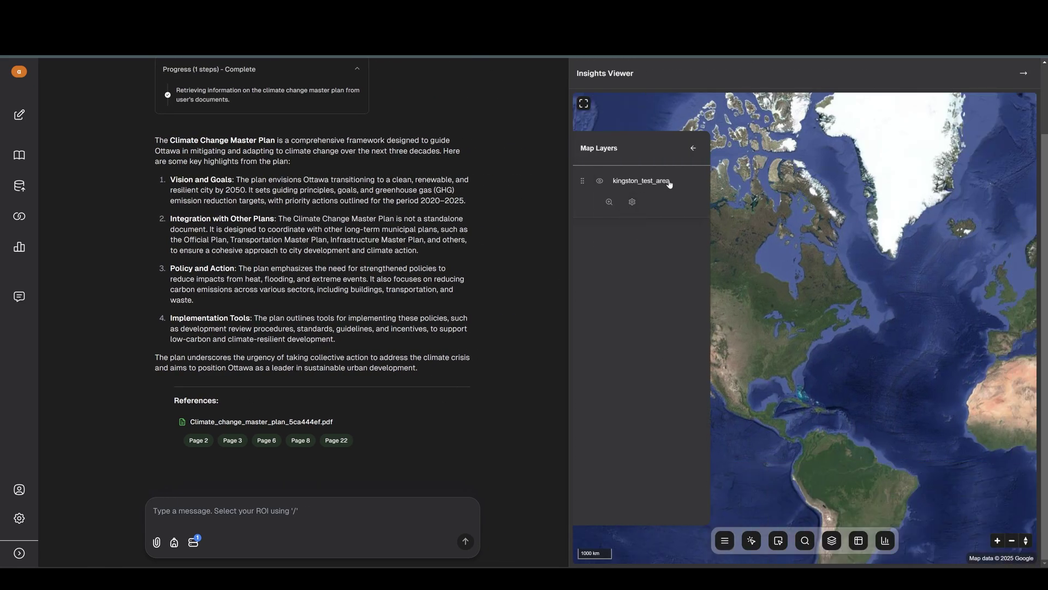
click(609, 202)
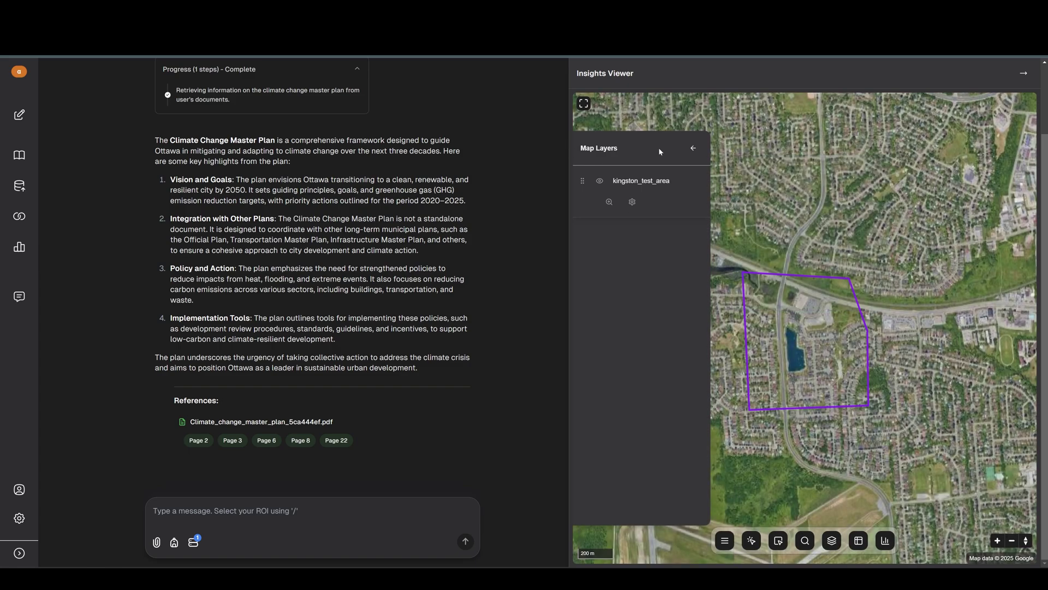
click(691, 149)
click(1024, 73)
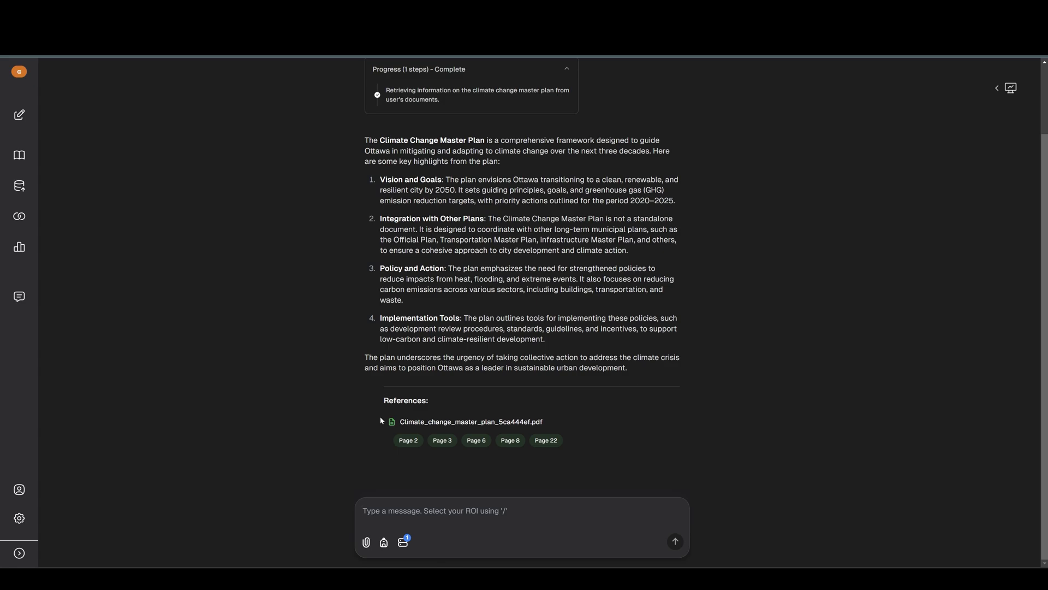
text(need teh)
key(BackSpace)
key(BackSpace)
key(BackSpace)
key(BackSpace)
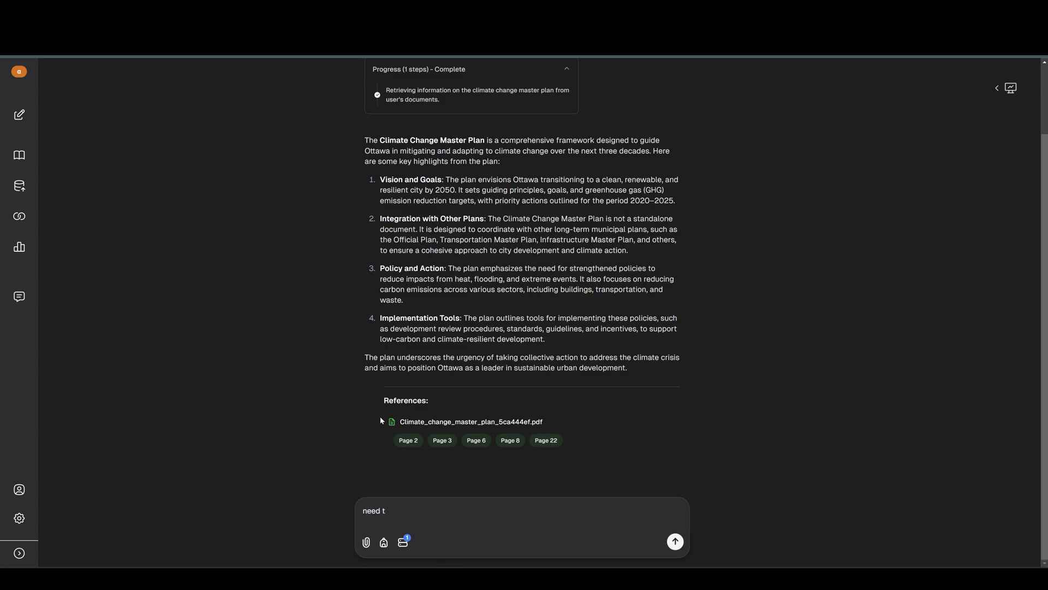
text(a h)
text(eat ana)
text(lysis )
text(in @)
key(Return)
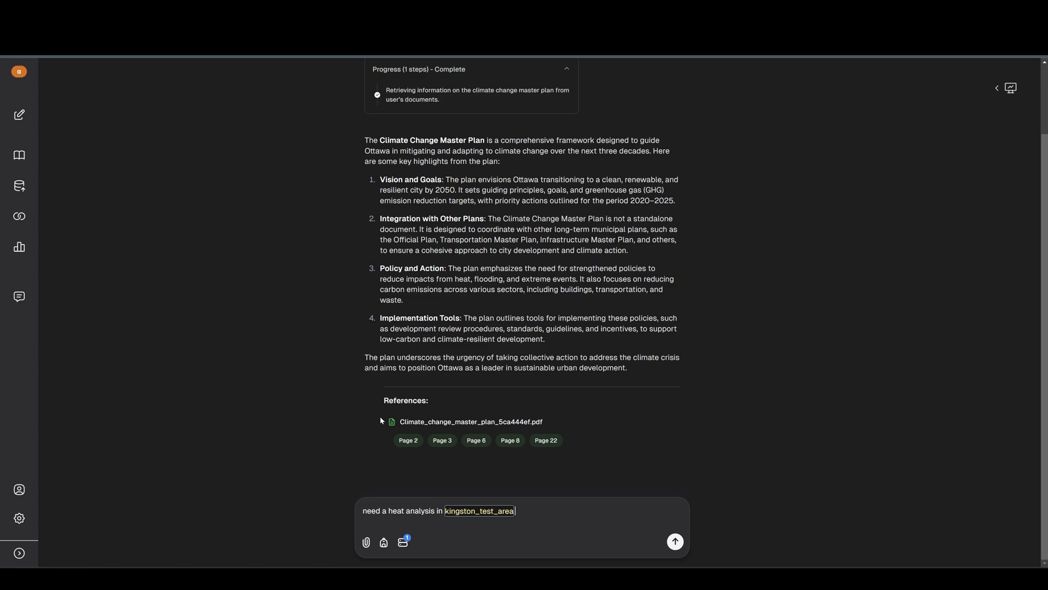
text(since 2018)
key(Return)
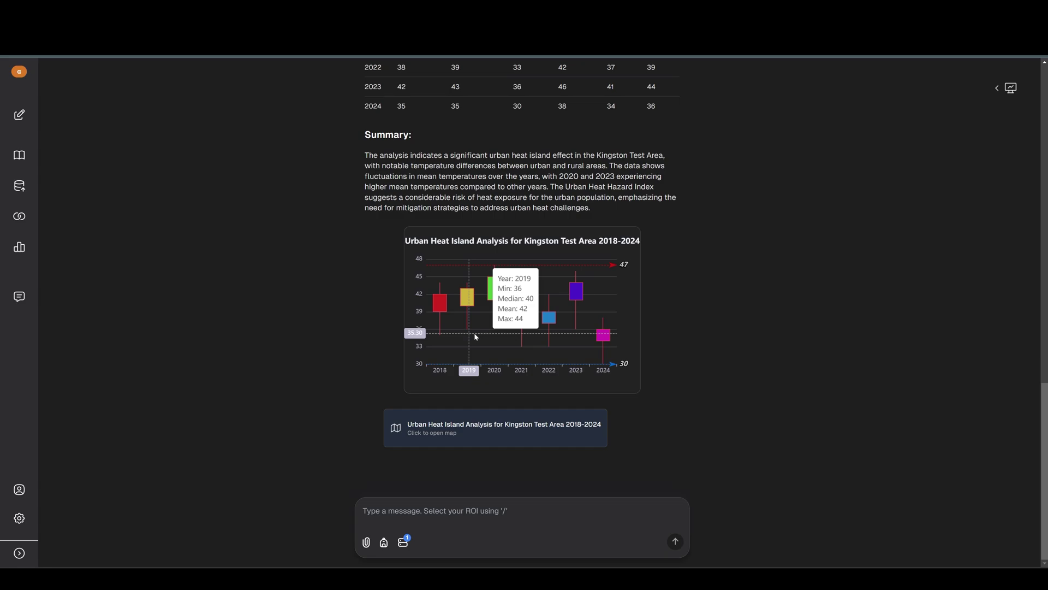
scroll(502, 329, up, 5)
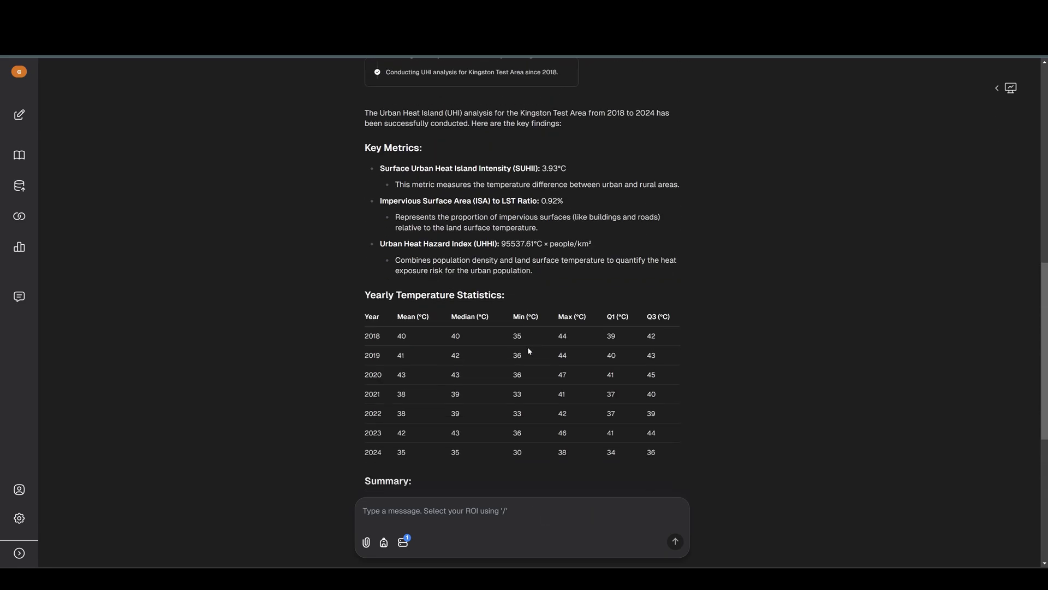
scroll(533, 291, down, 5)
click(448, 424)
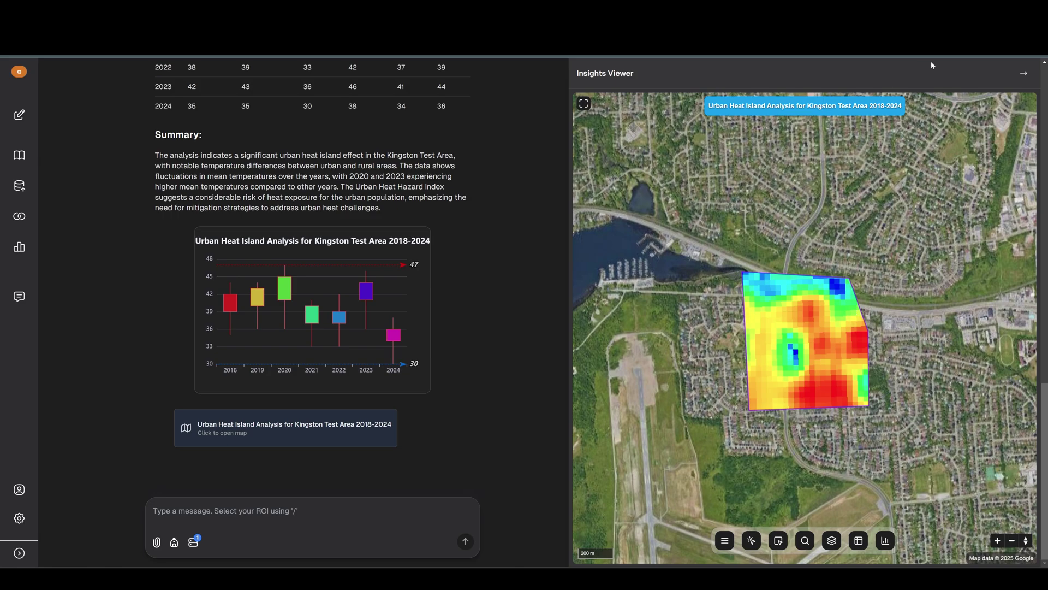
click(1024, 73)
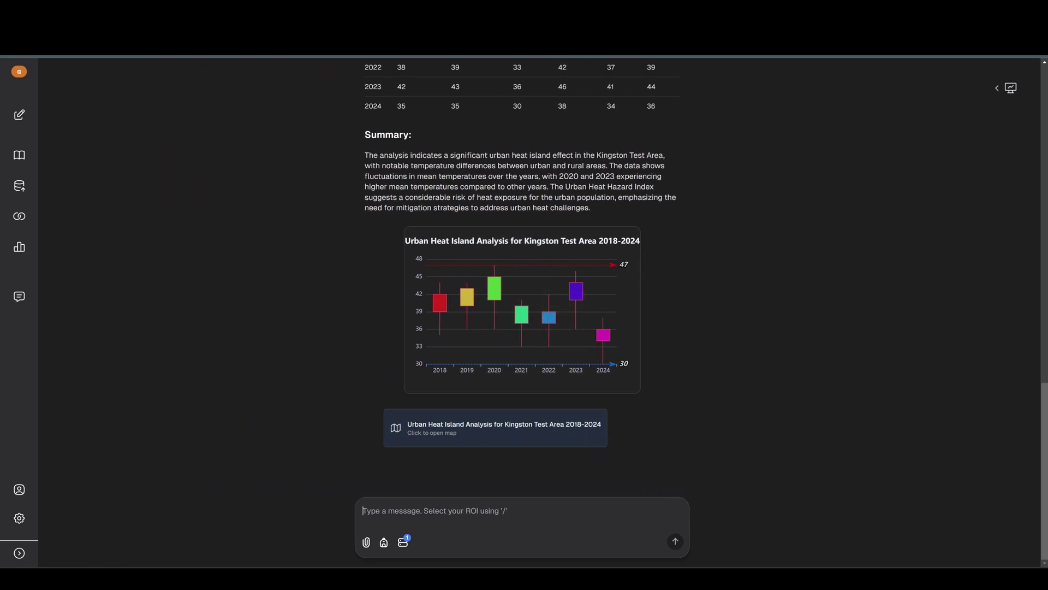
scroll(633, 384, up, 15)
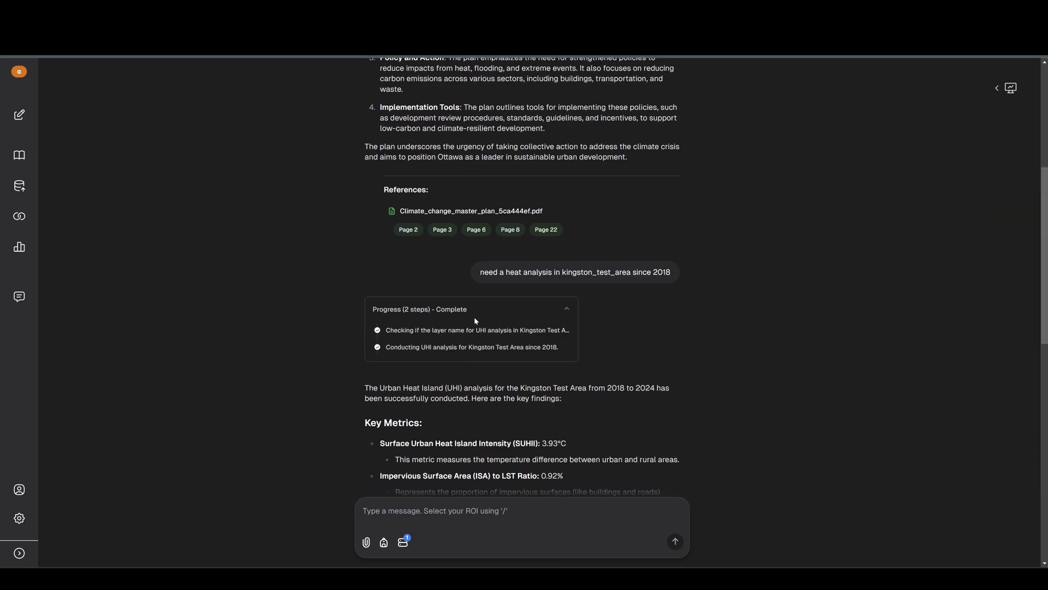
scroll(506, 298, down, 15)
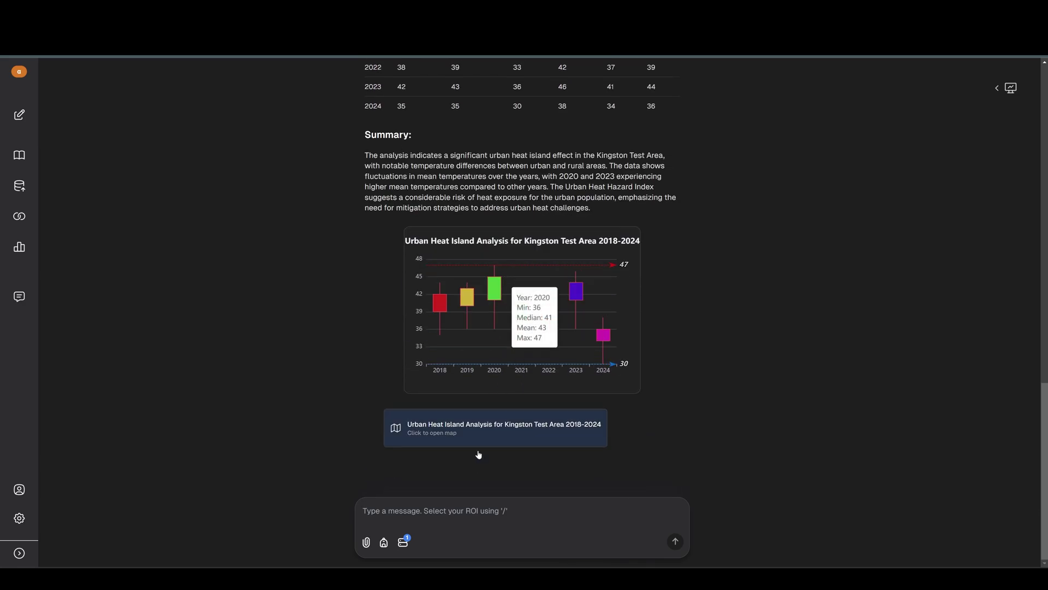
Send 'draft me a report based on the findings in the chat' and review the drafted report card.
text(study)
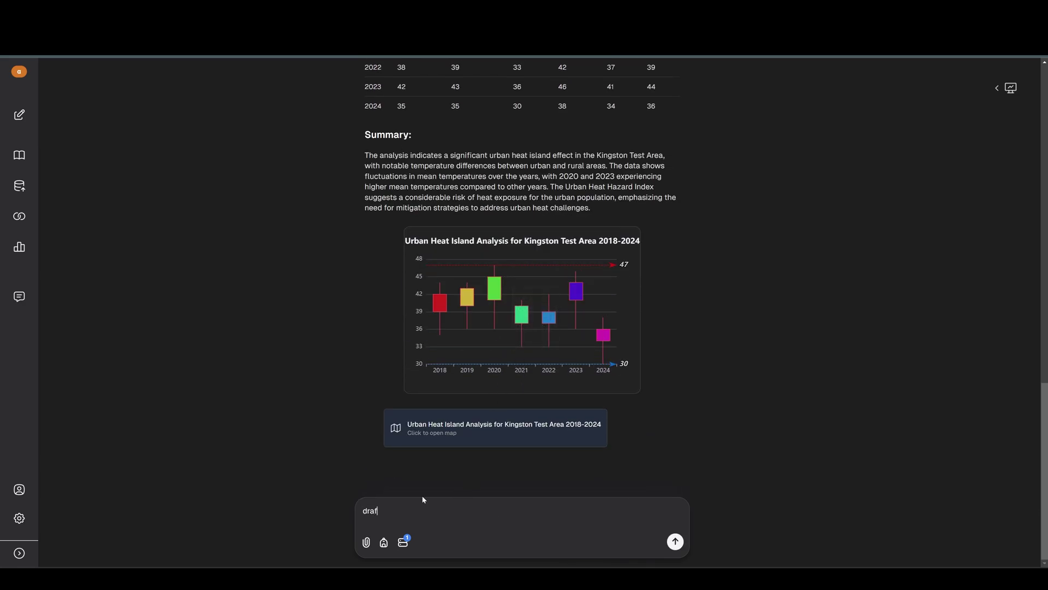
key(BackSpace)
key(BackSpace)
key(BackSpace)
key(BackSpace)
key(BackSpace)
text(draft me a report based on the findings in the chat)
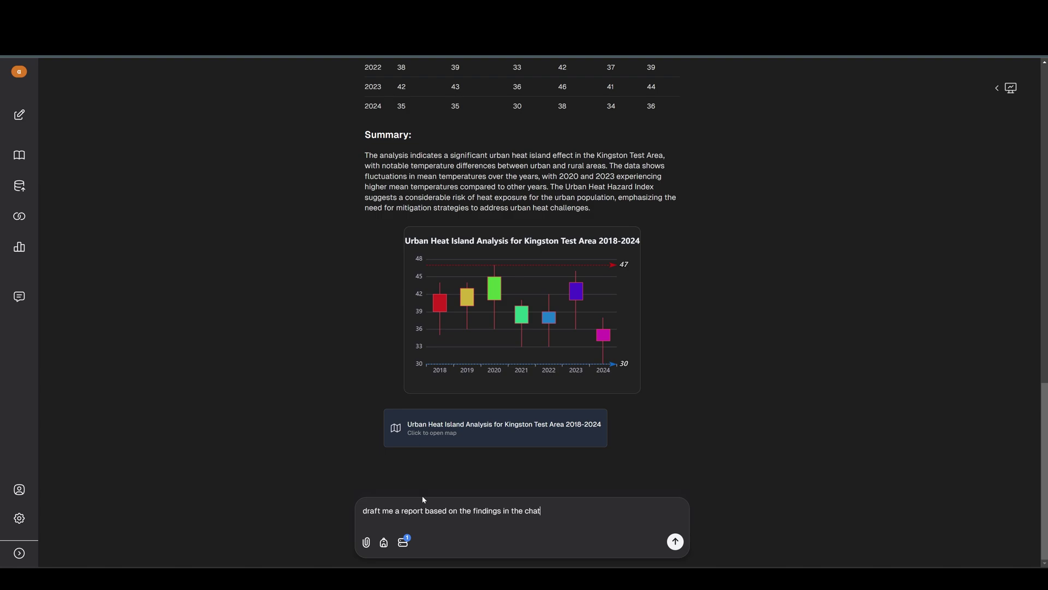
key(Return)
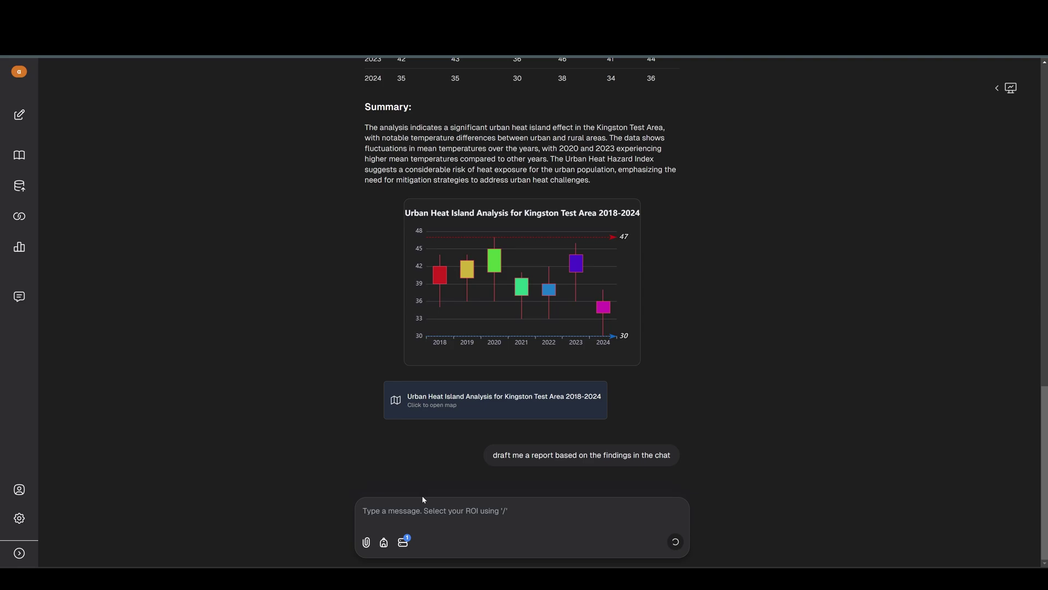
scroll(706, 288, up, 15)
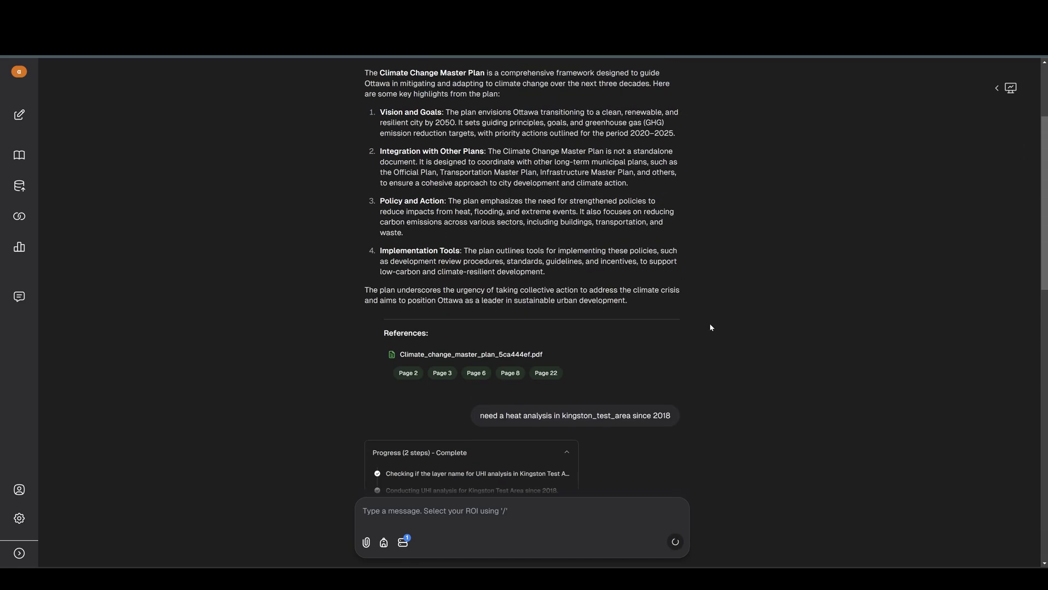
scroll(711, 327, up, 3)
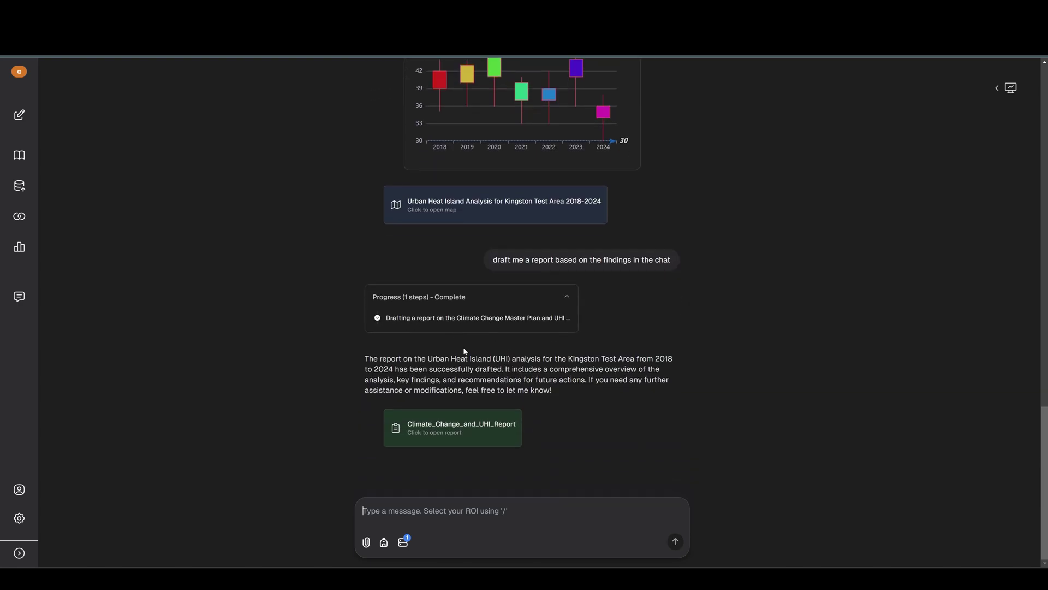
Open the Climate_Change_and_UHI_Report and expand it to fill the window.
click(432, 435)
scroll(802, 213, down, 20)
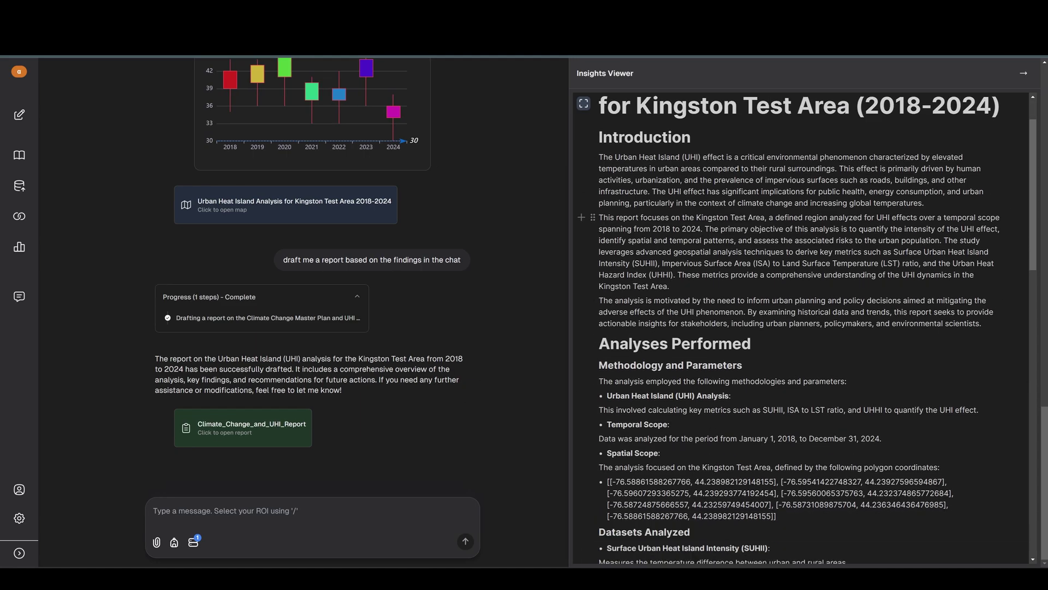
click(584, 103)
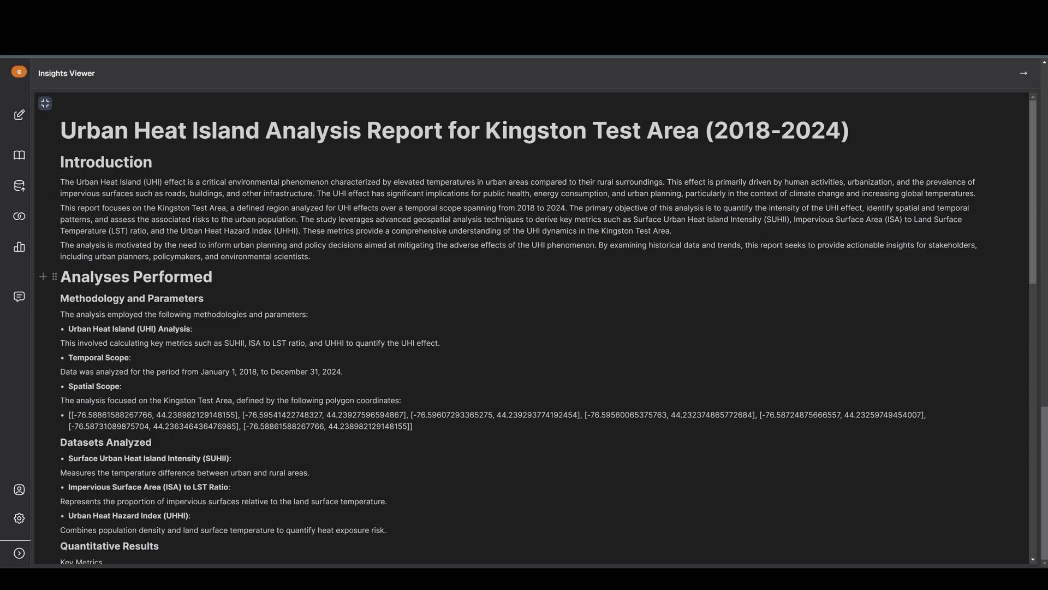
scroll(524, 328, down, 8)
scroll(524, 328, down, 5)
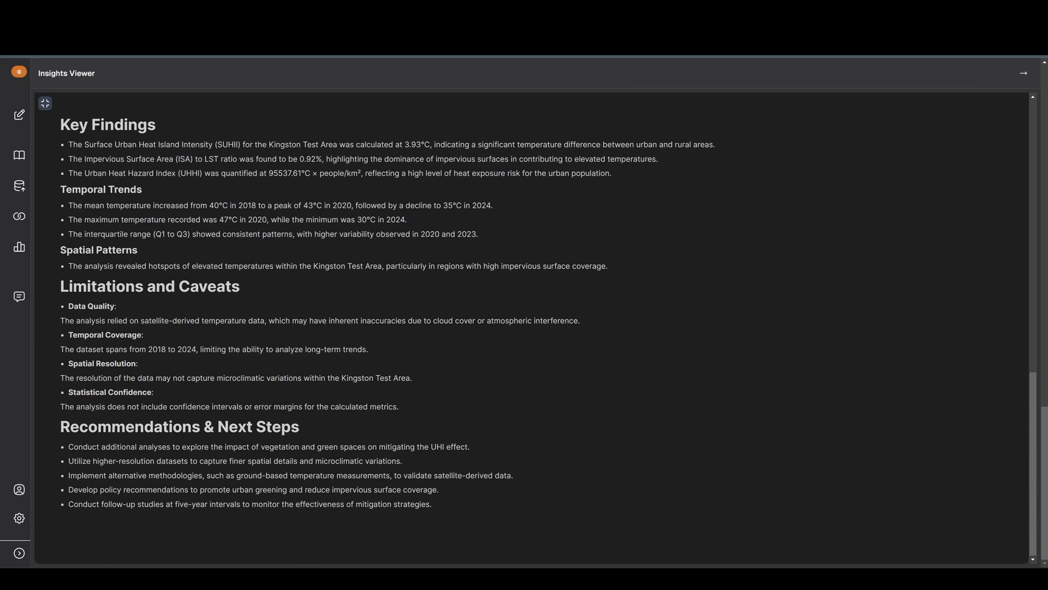
scroll(524, 328, up, 13)
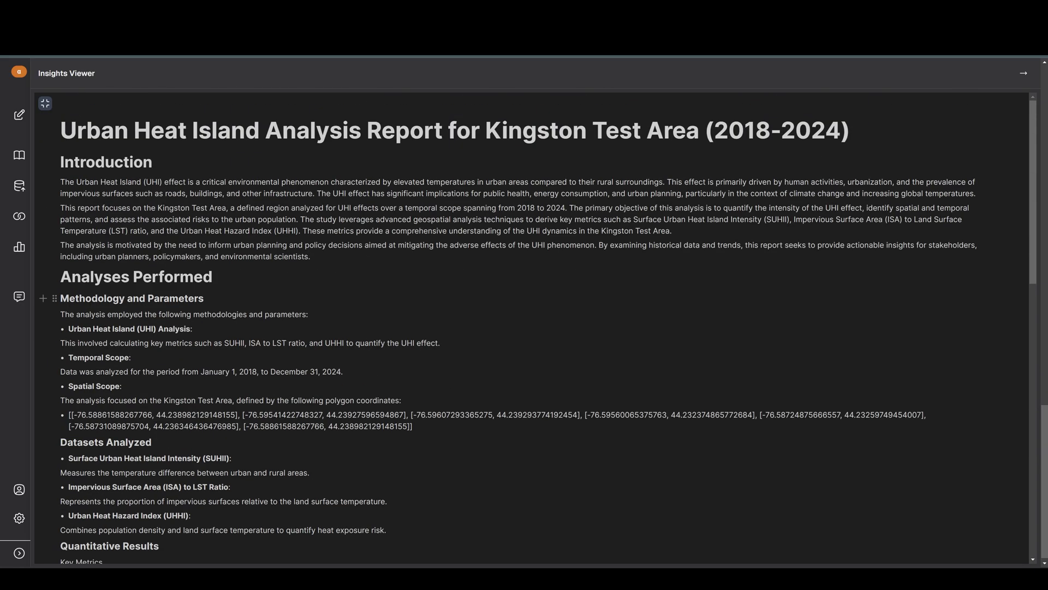
Bold 'characterized' in the Introduction, then shrink and close the report viewer.
double_click(356, 182)
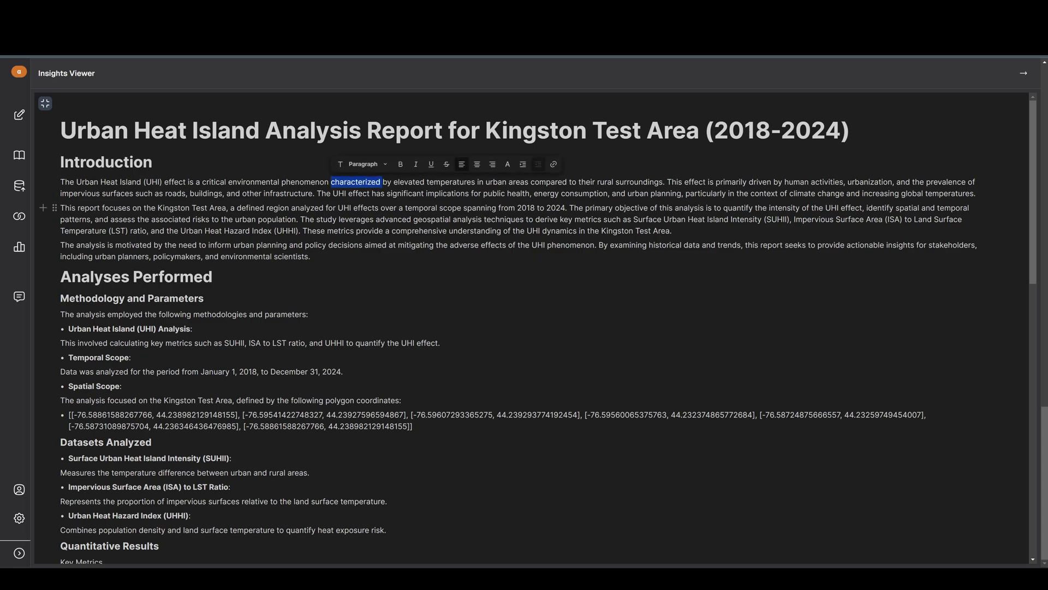
click(400, 165)
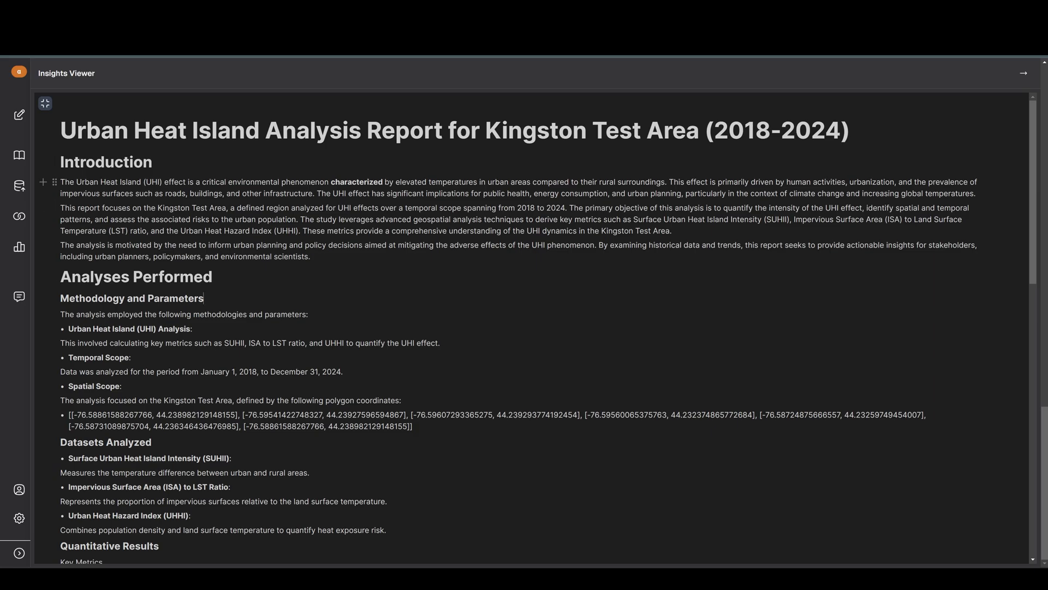
scroll(524, 305, down, 10)
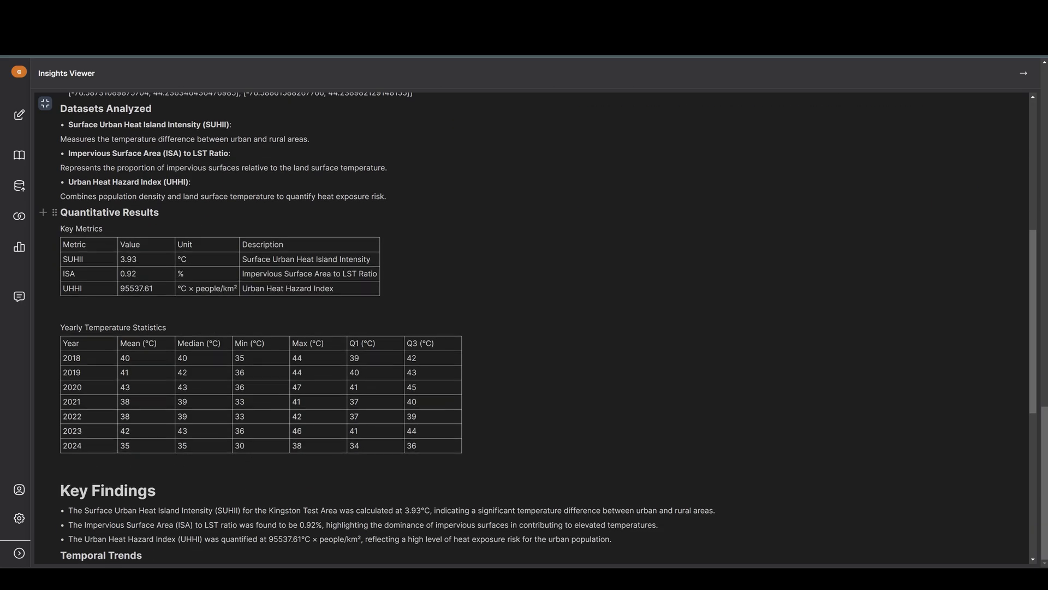
scroll(524, 306, up, 6)
scroll(524, 328, down, 3)
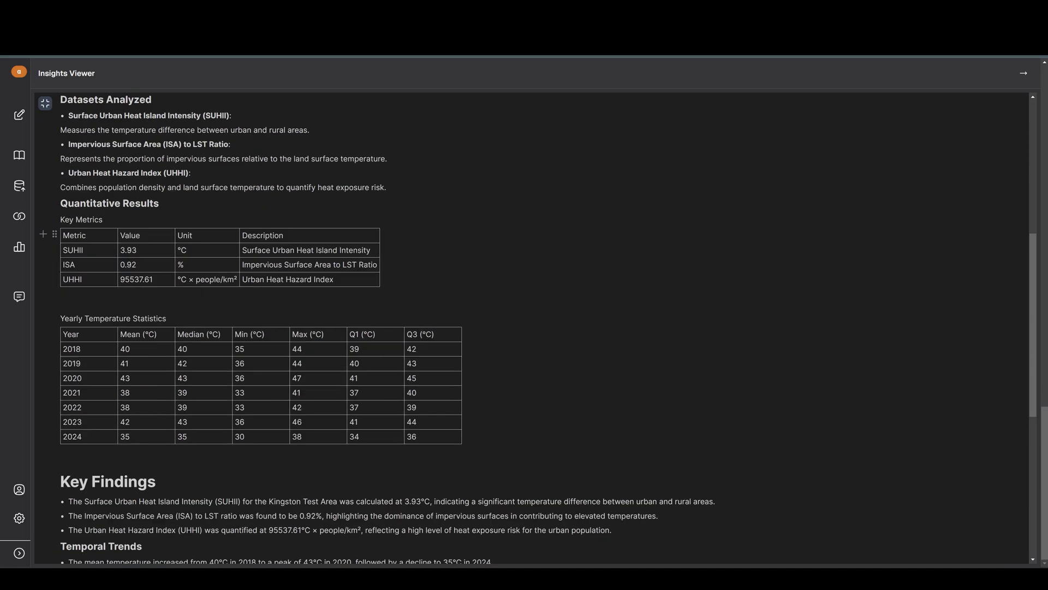
scroll(524, 328, up, 8)
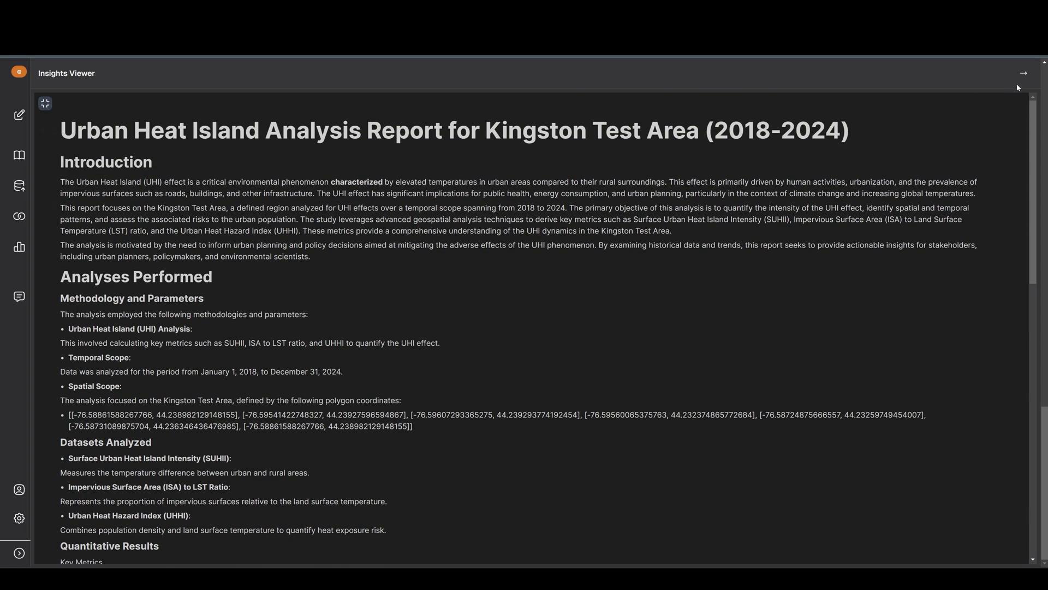
click(45, 104)
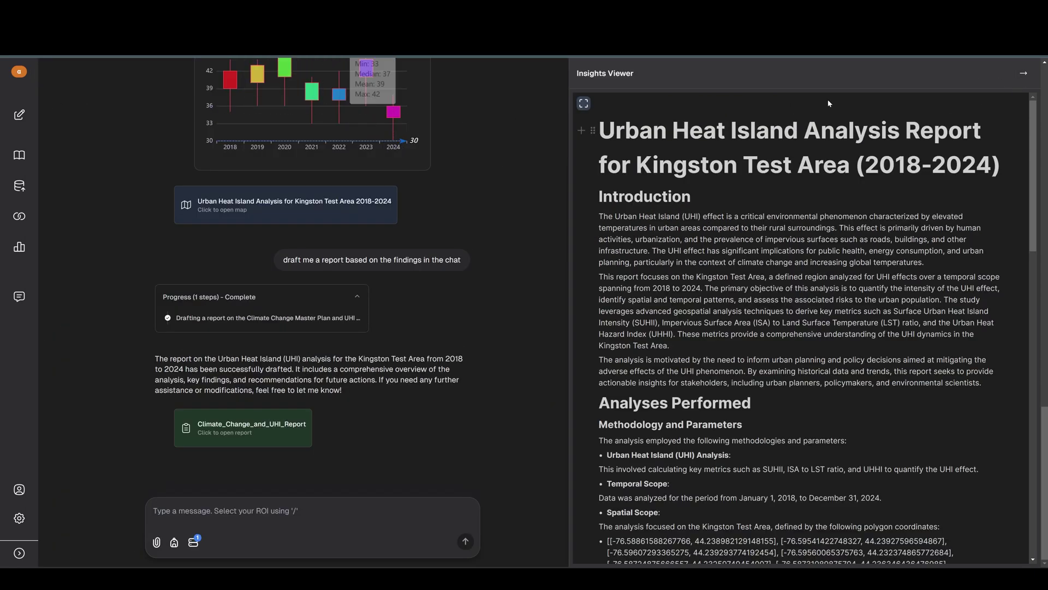
click(1023, 71)
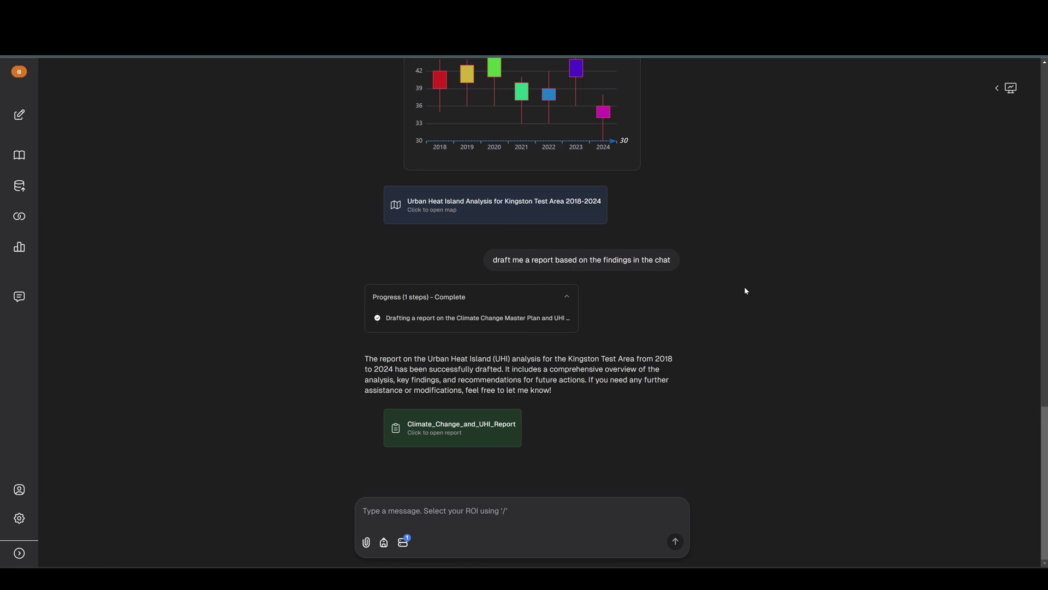